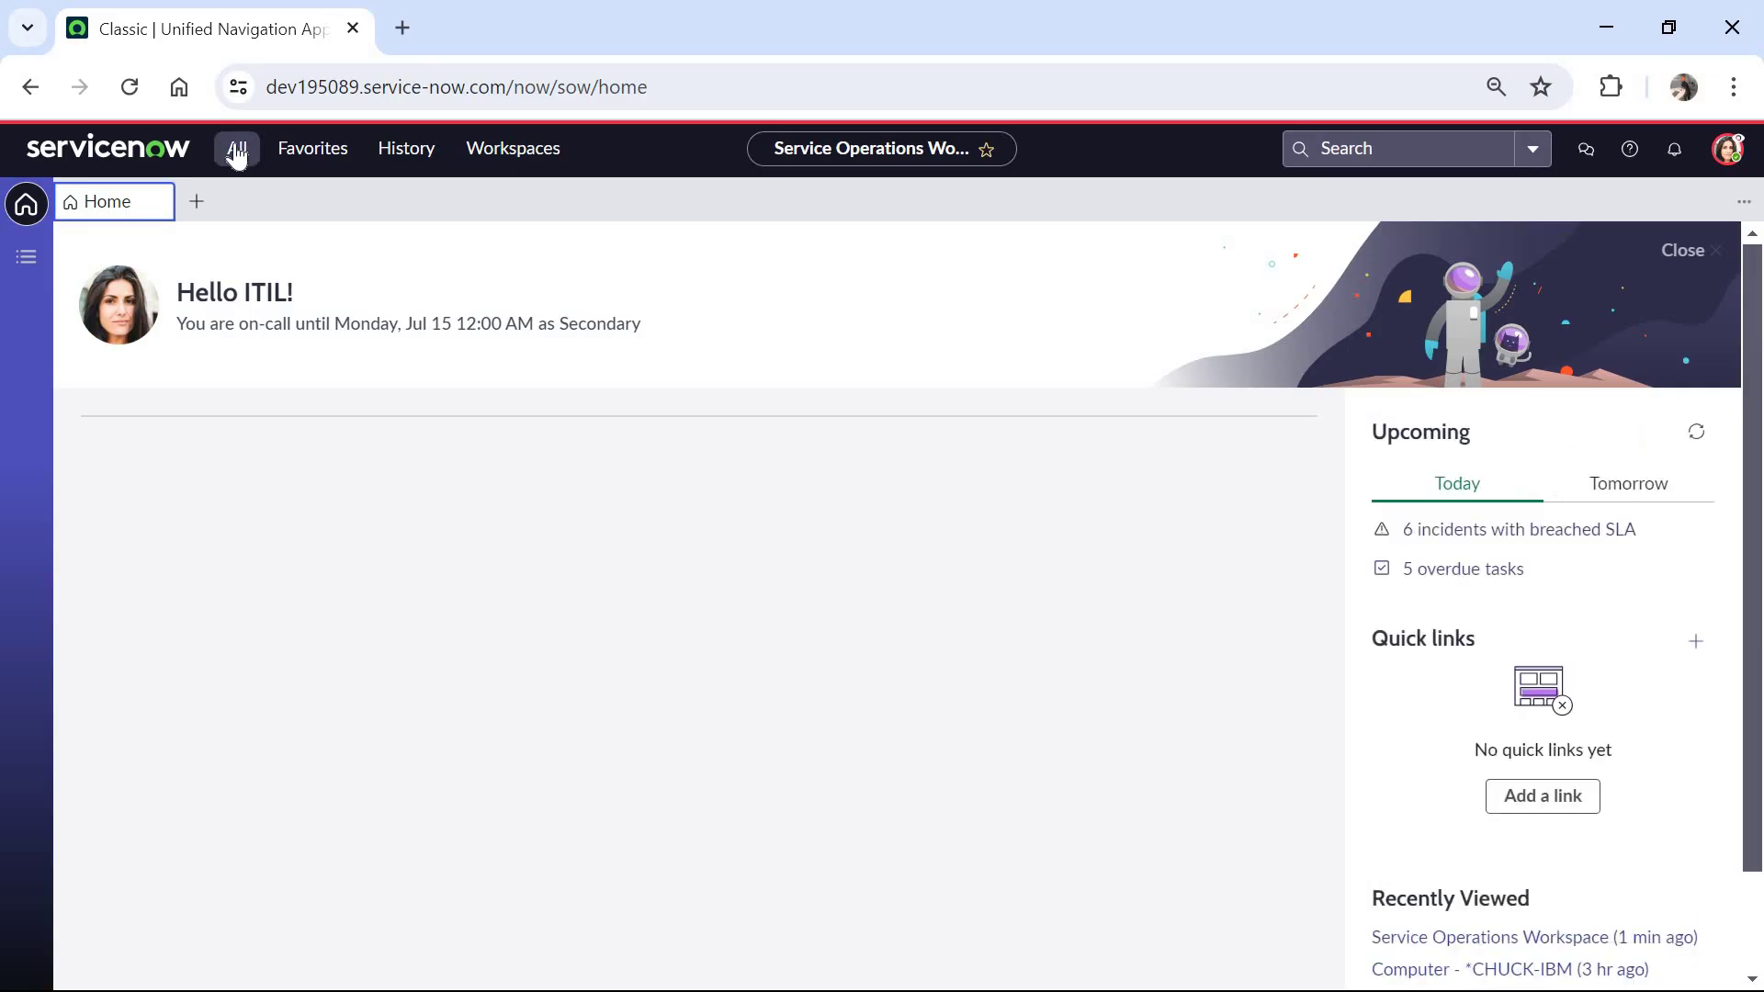
Step: Go to the configuration items list with cmdb_ci.list
left_click(237, 148)
type("cmd")
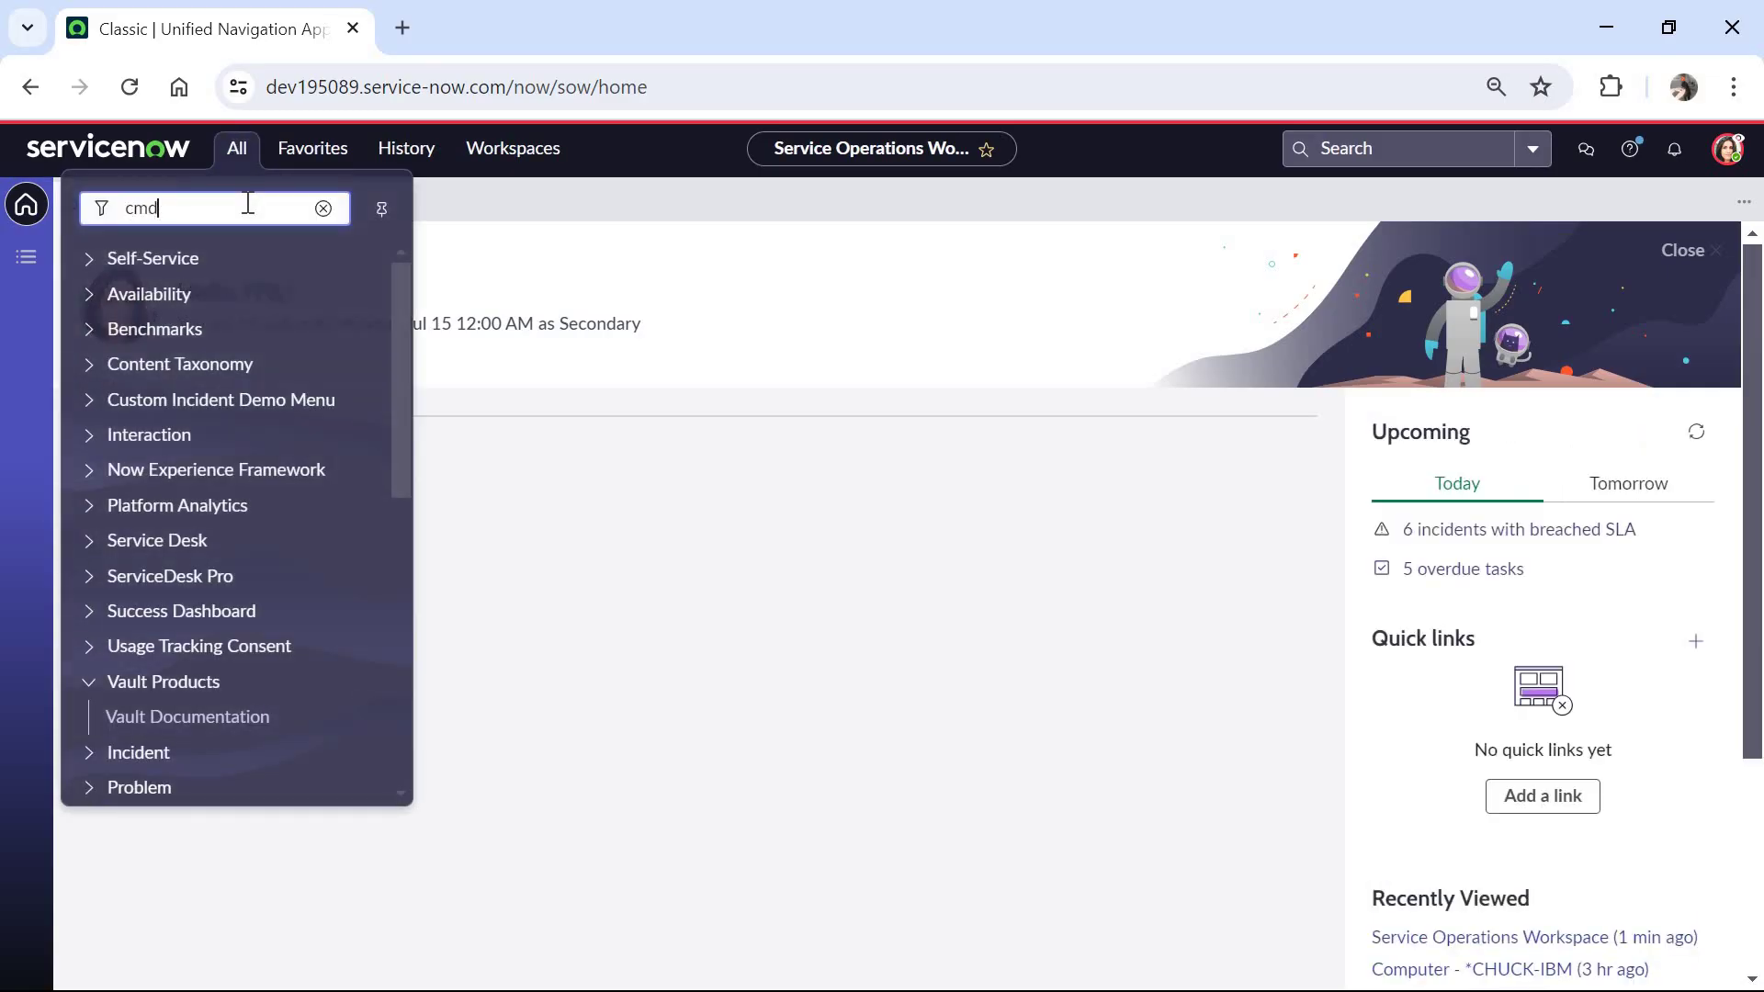
type("b_ci.list")
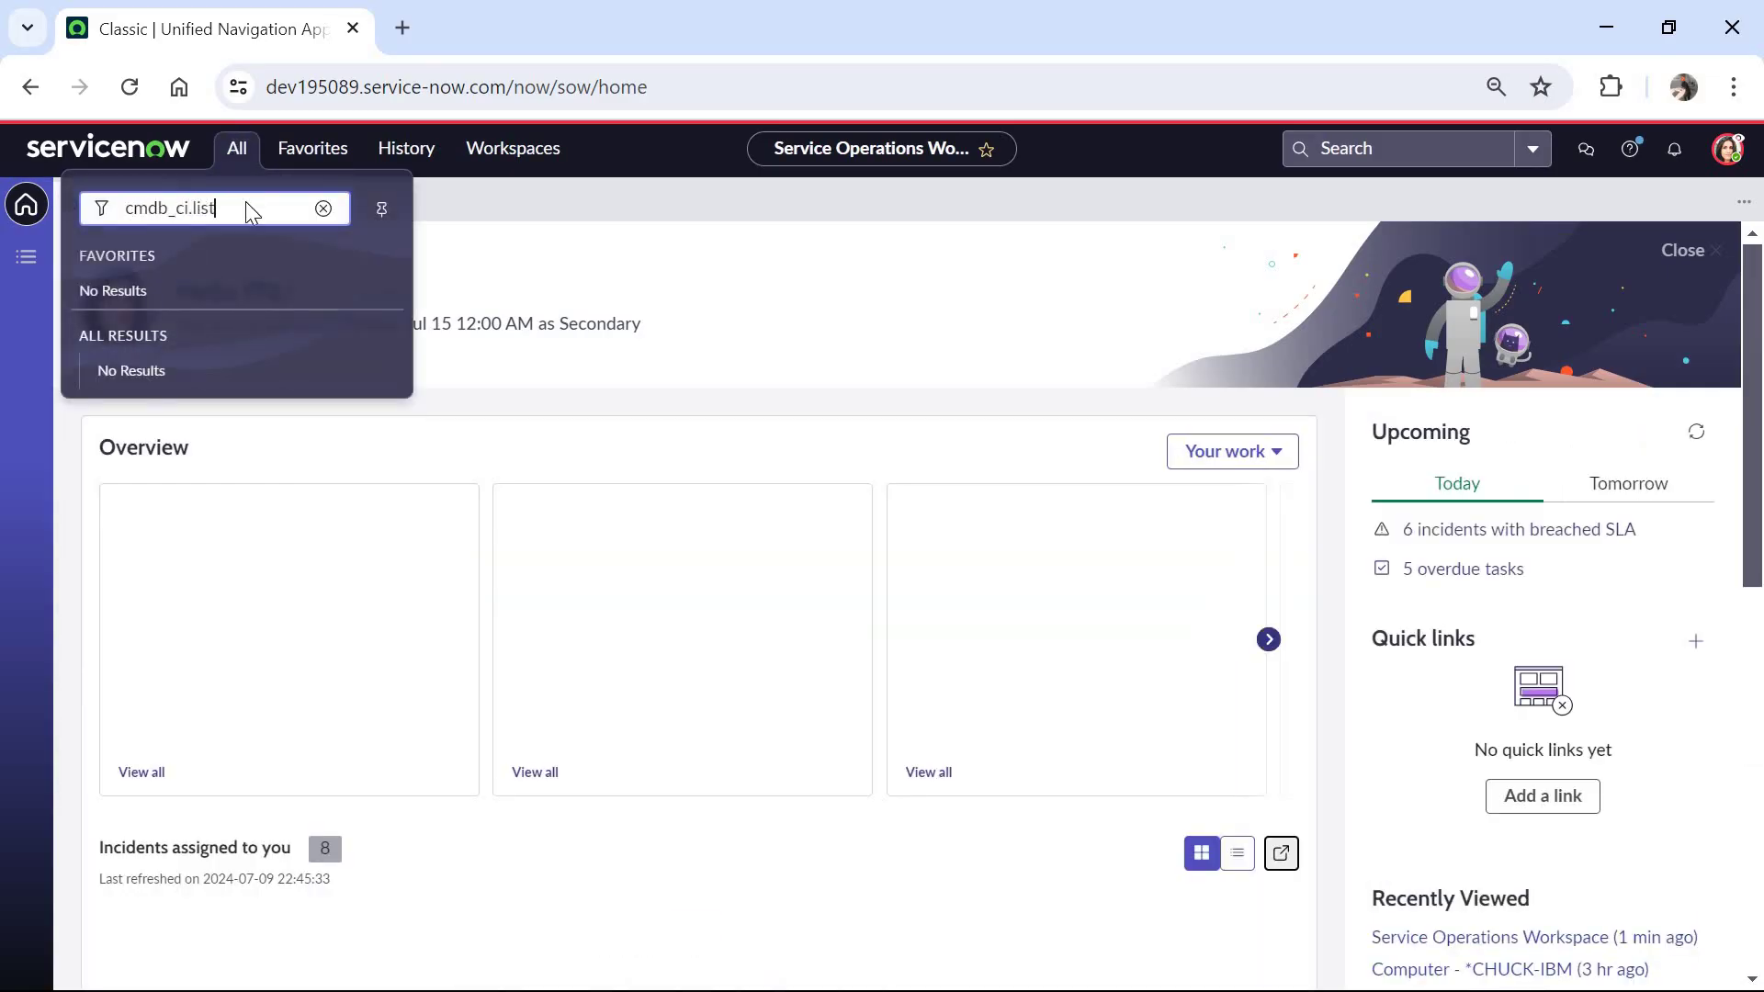
key("Return")
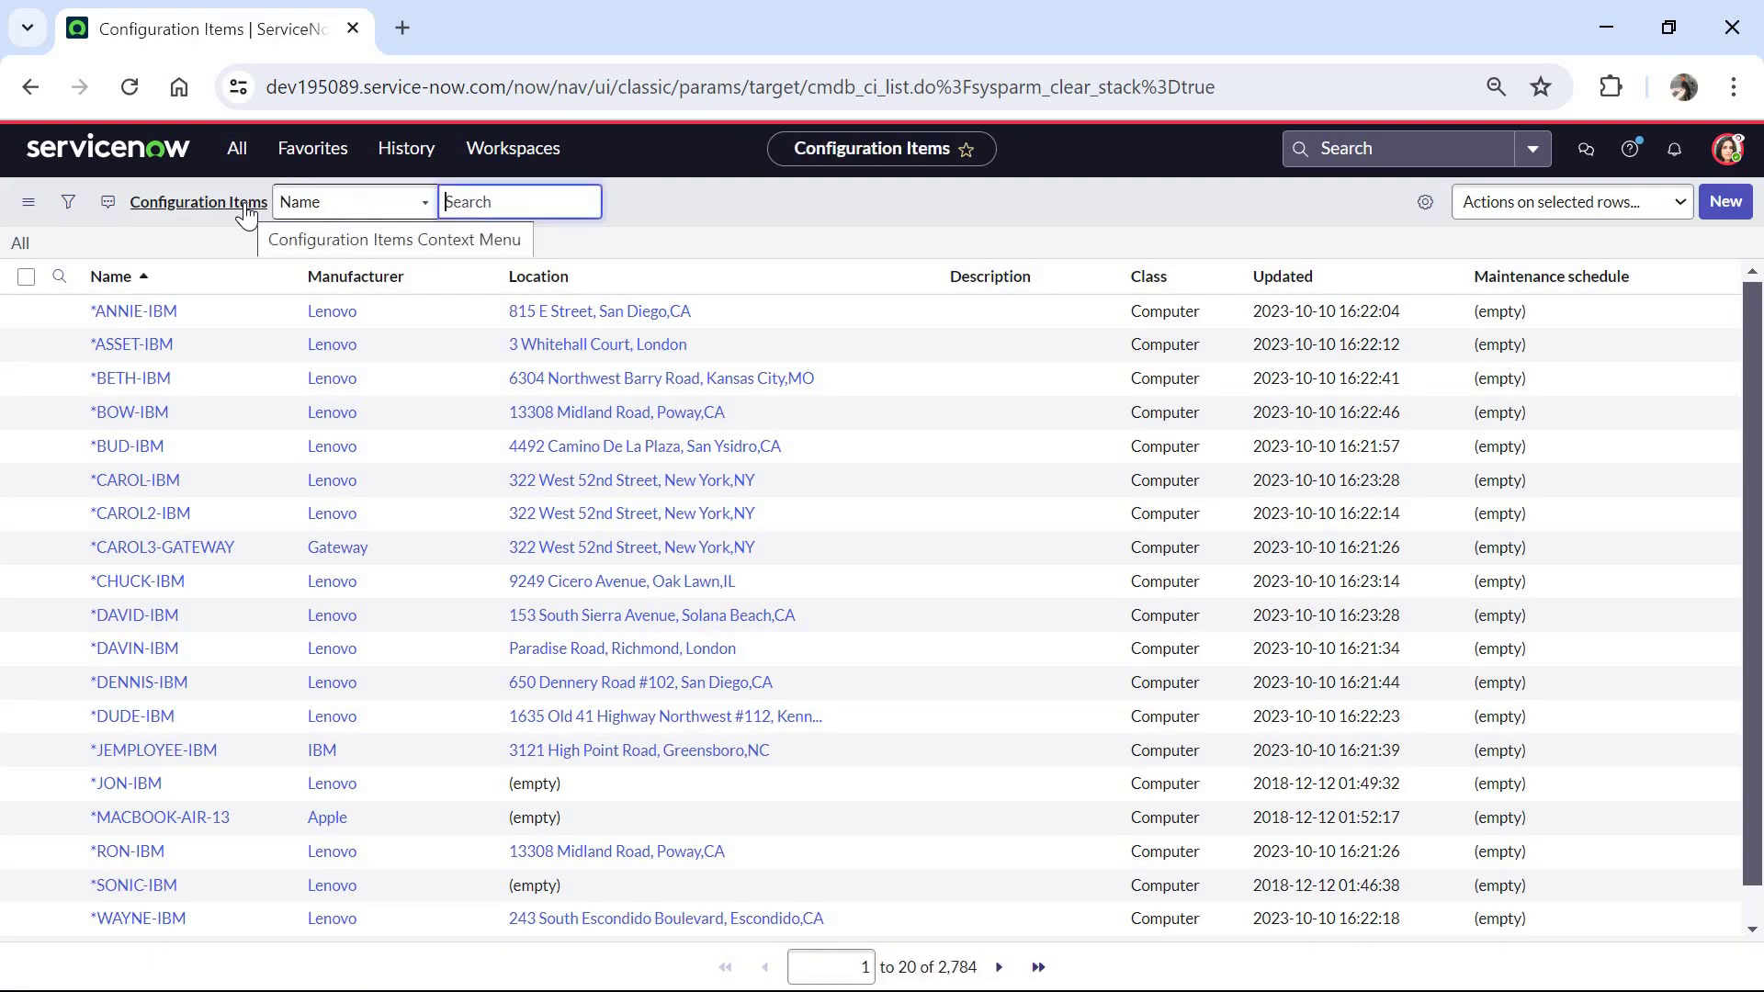
Step: Open the CAROL2-IBM computer record, attempt deletion, then dismiss the cascade-deletion warning
left_click(166, 522)
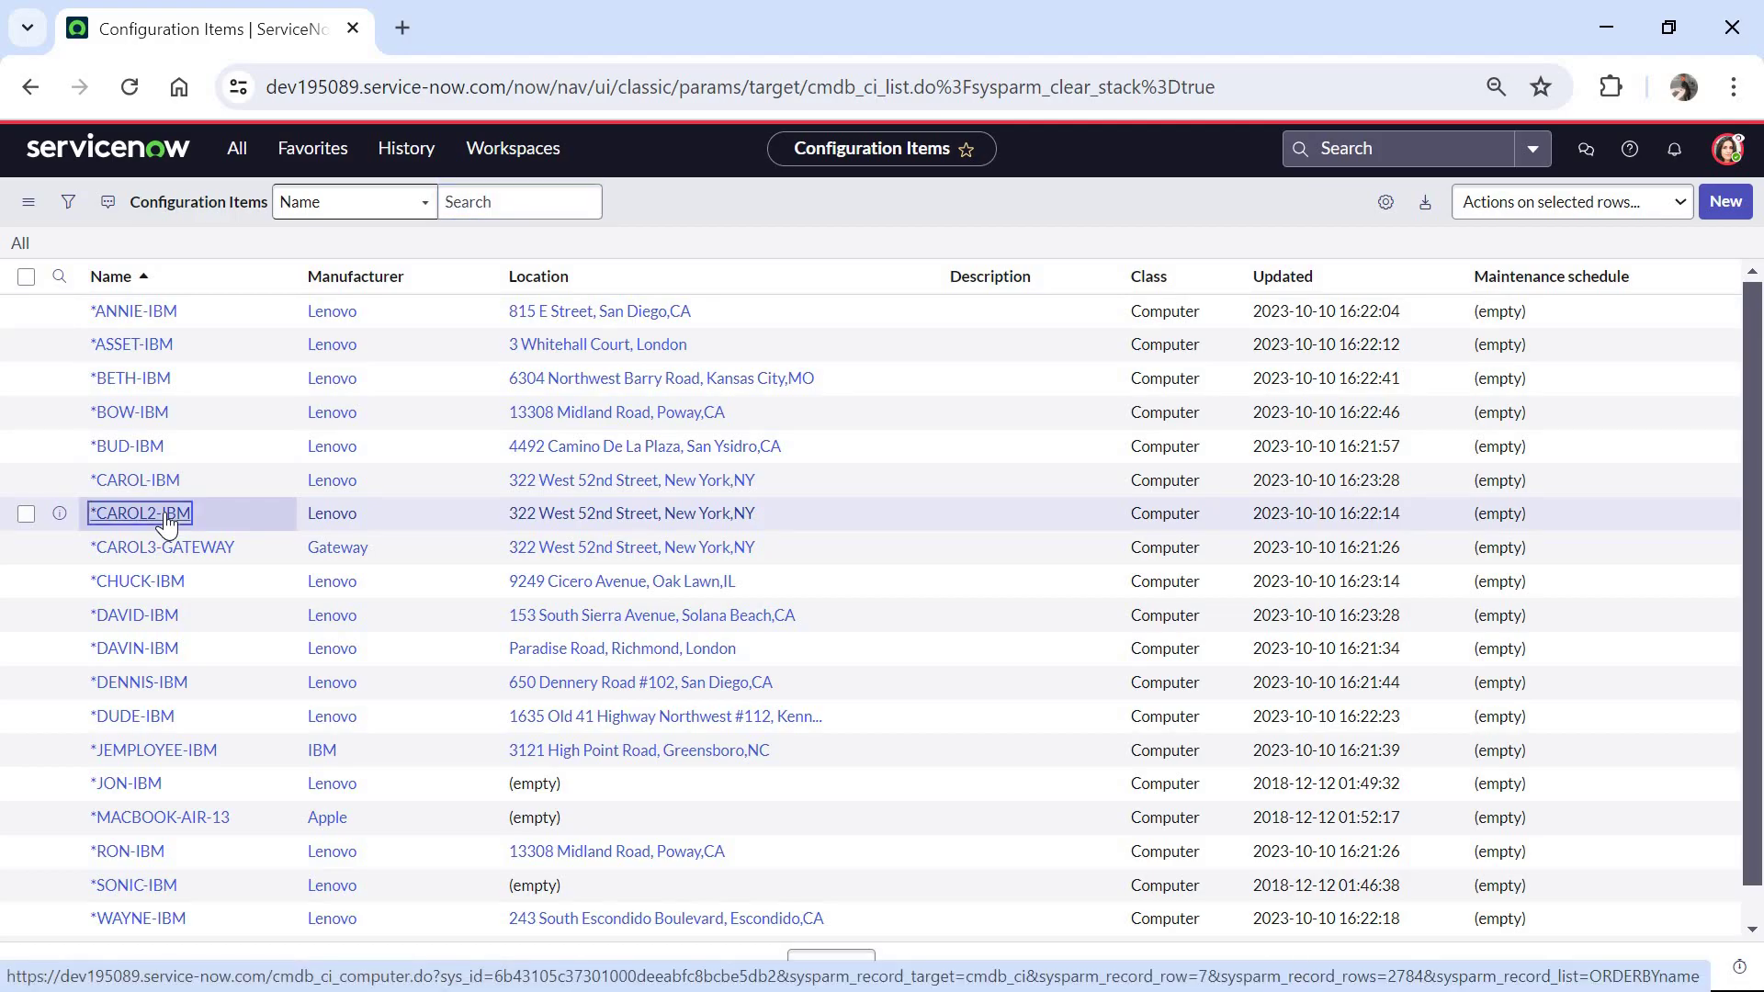
left_click(167, 521)
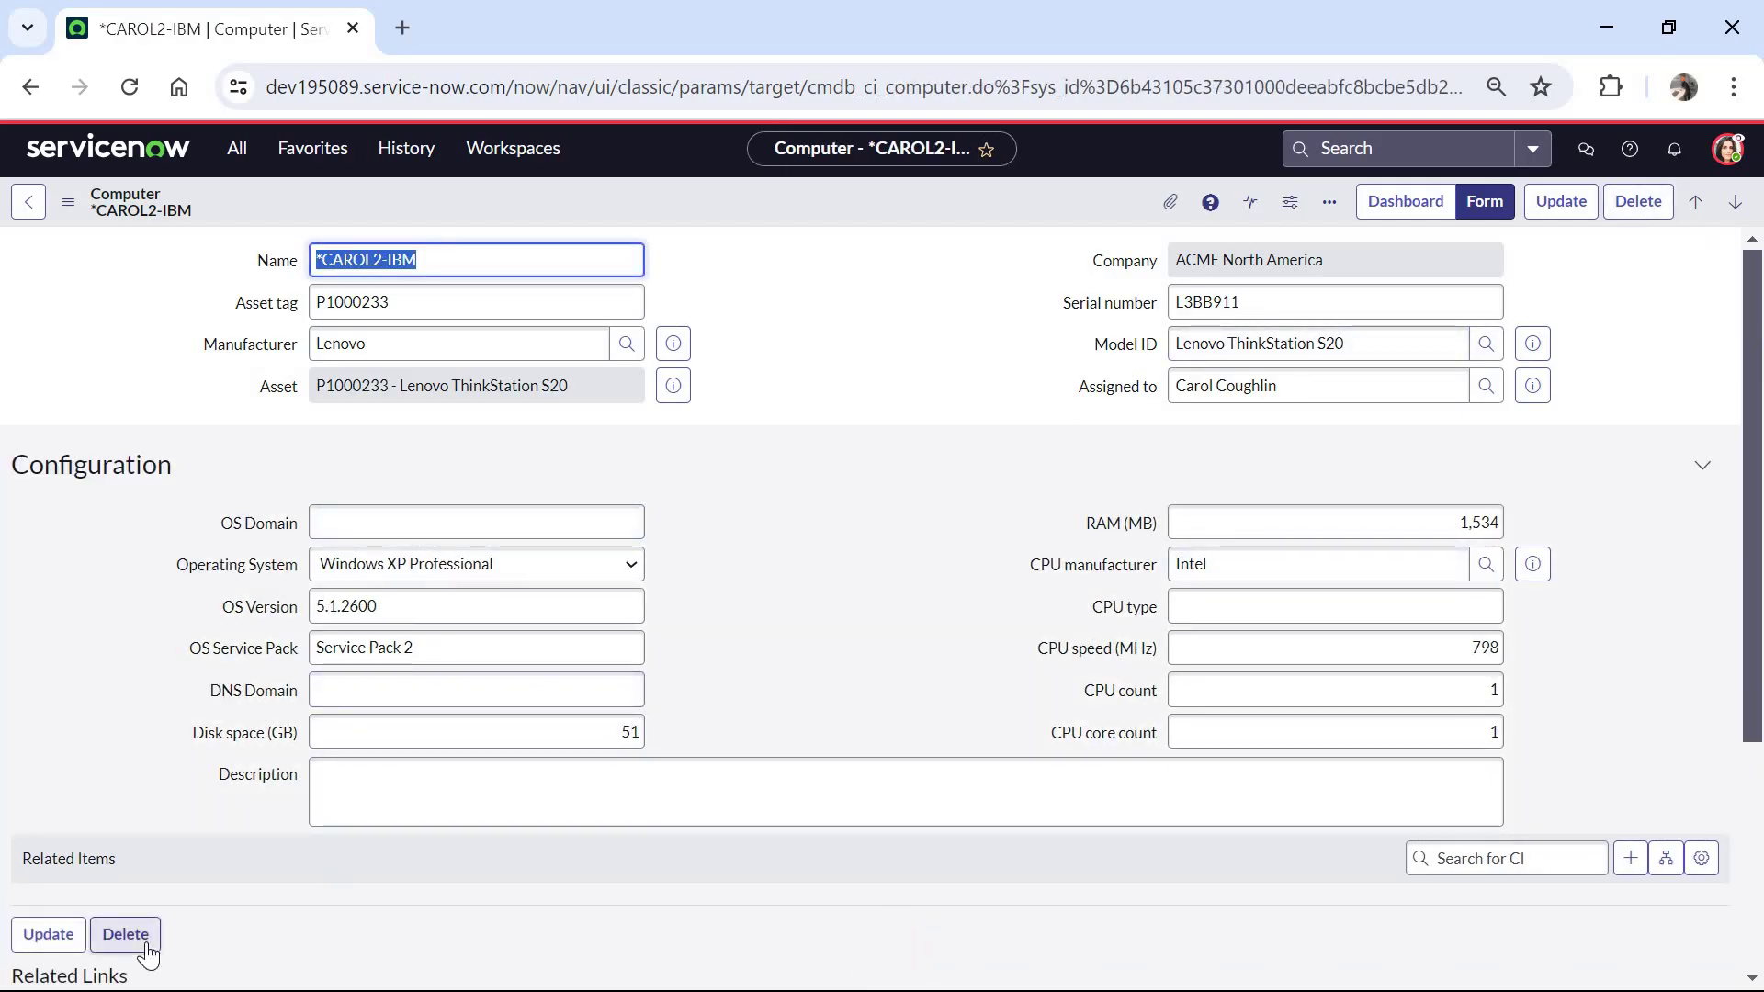
left_click(1664, 217)
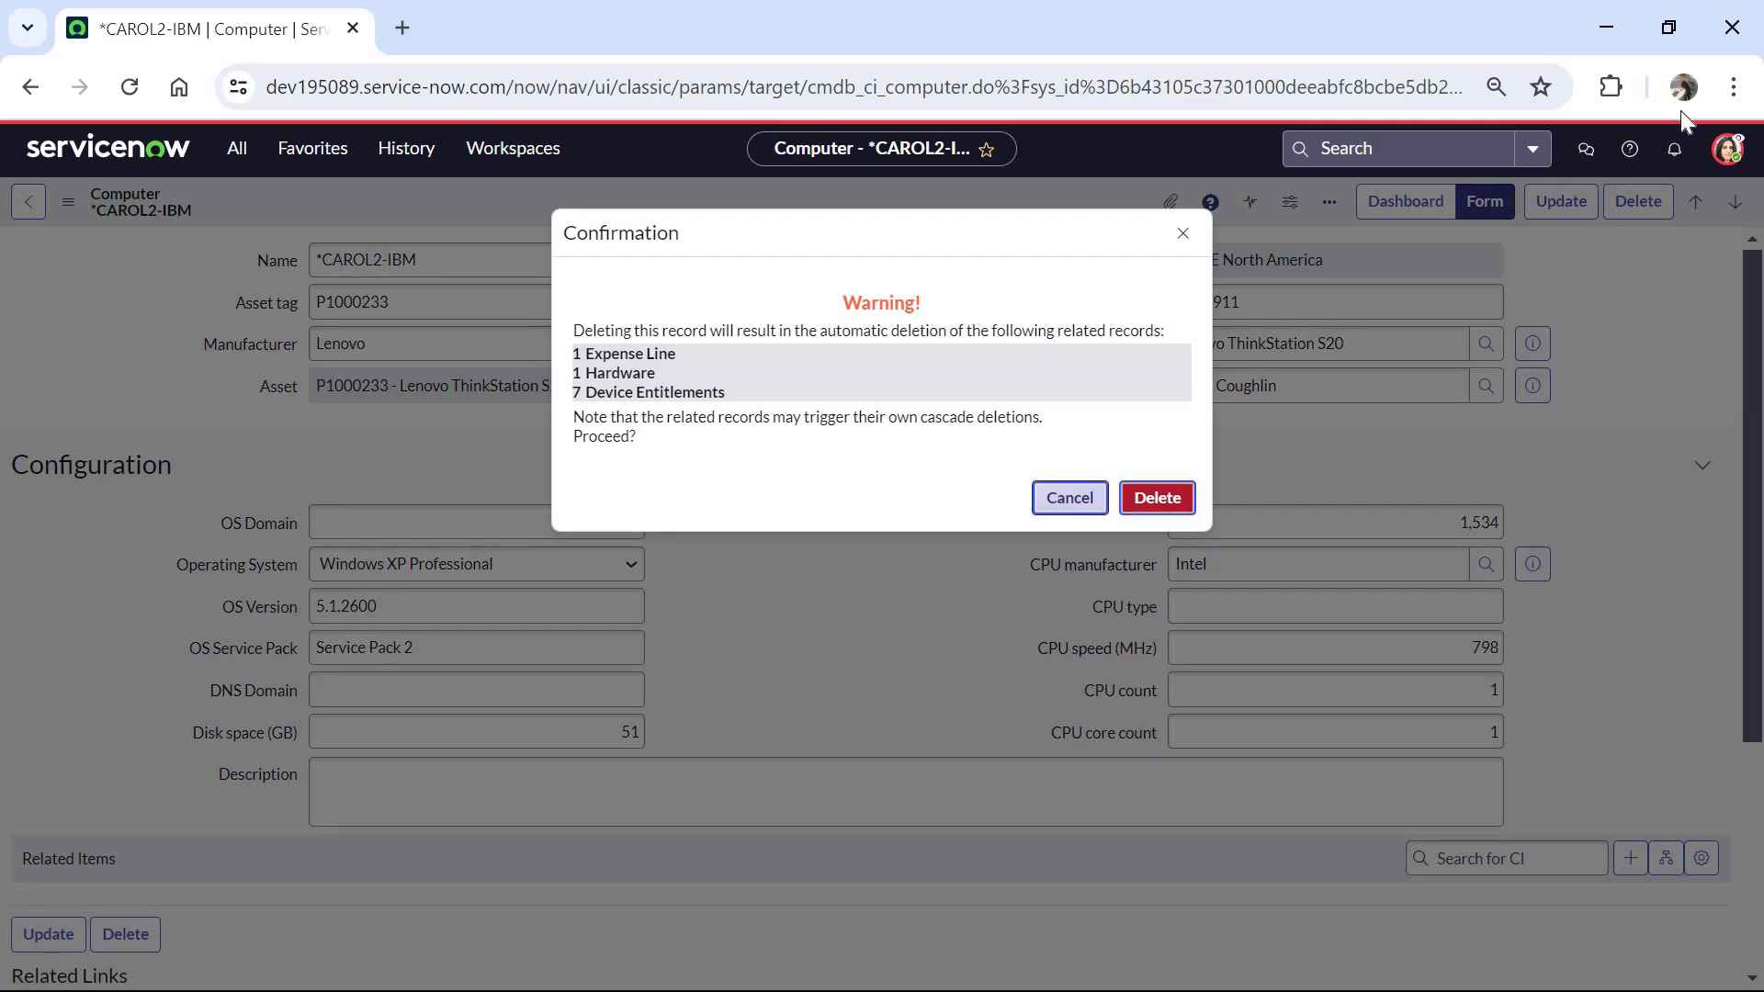
key("Escape")
Step: End the ITIL impersonation and open System Security > Access Control (ACL) as administrator
left_click(1727, 148)
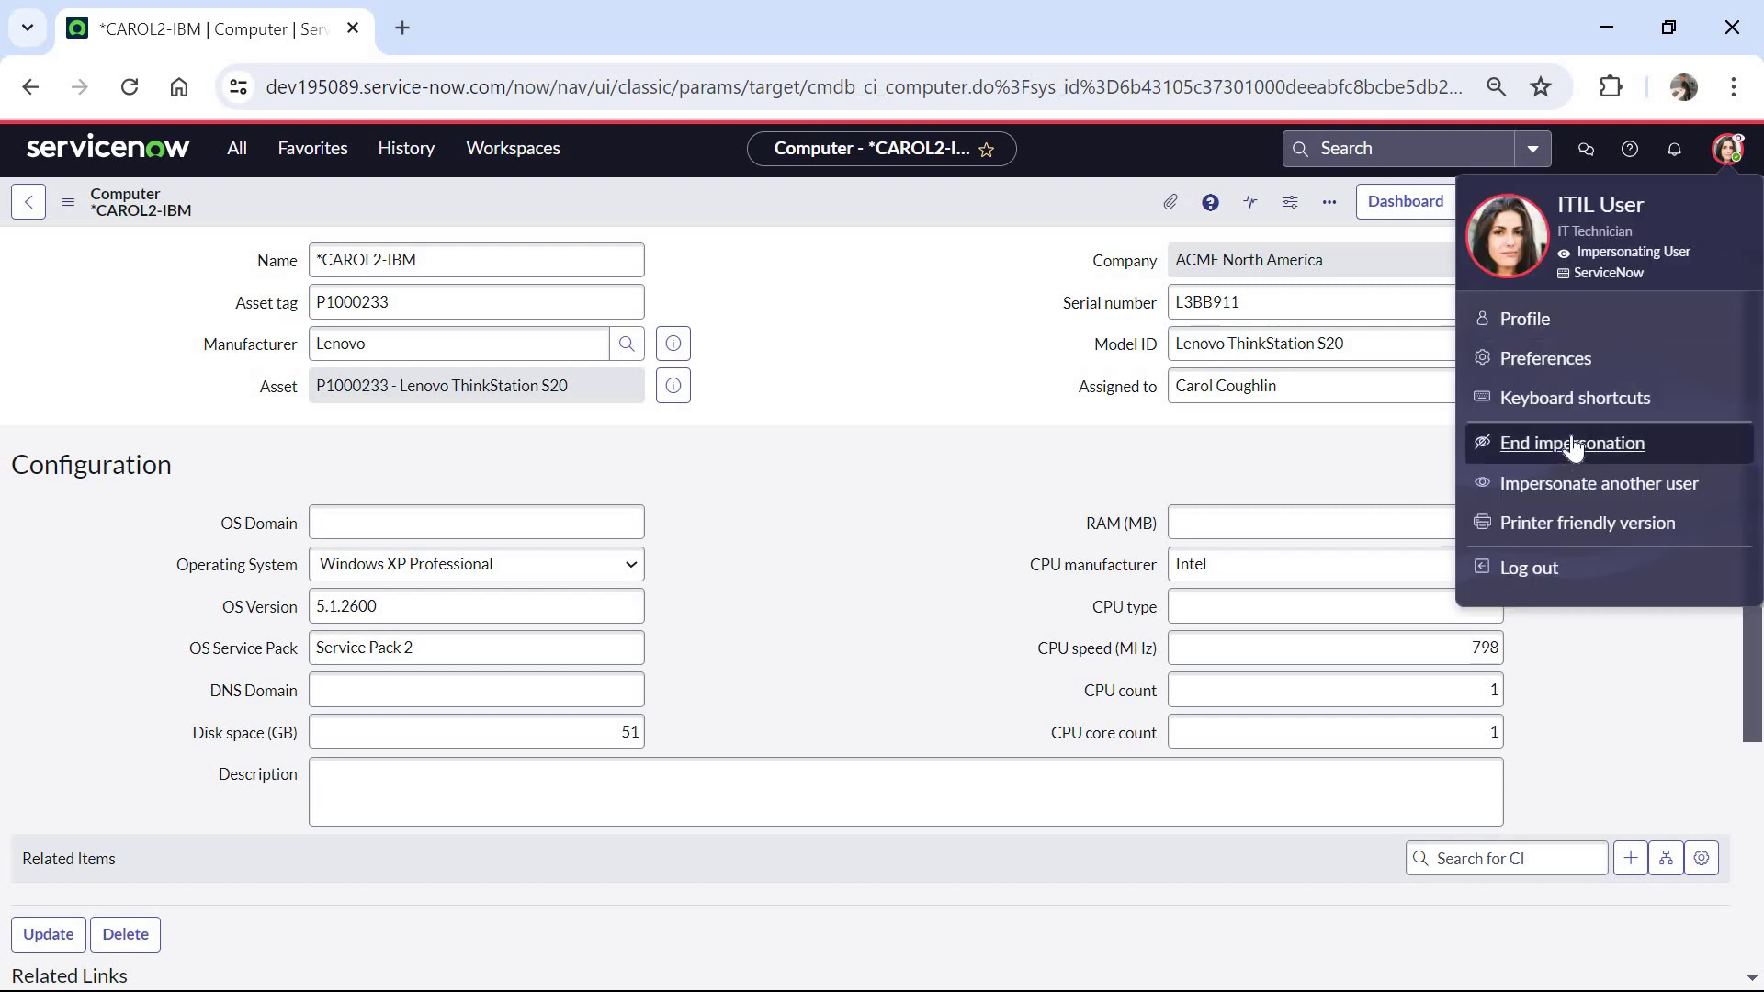
left_click(1563, 450)
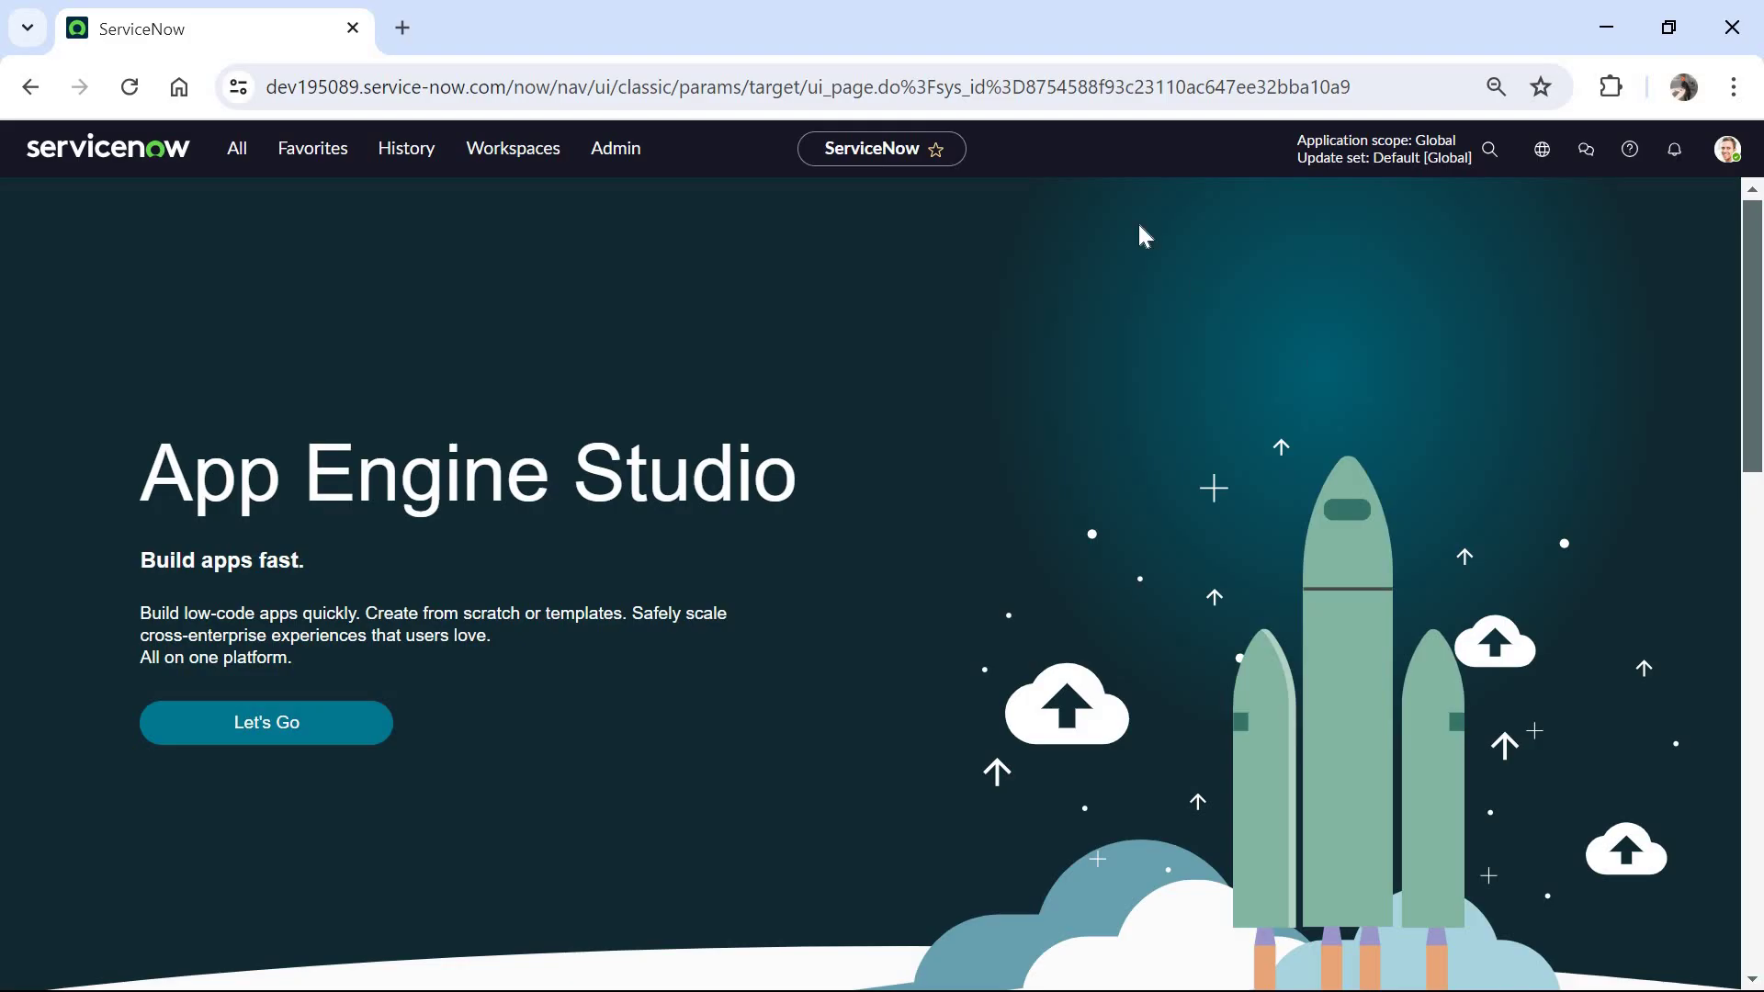
left_click(233, 151)
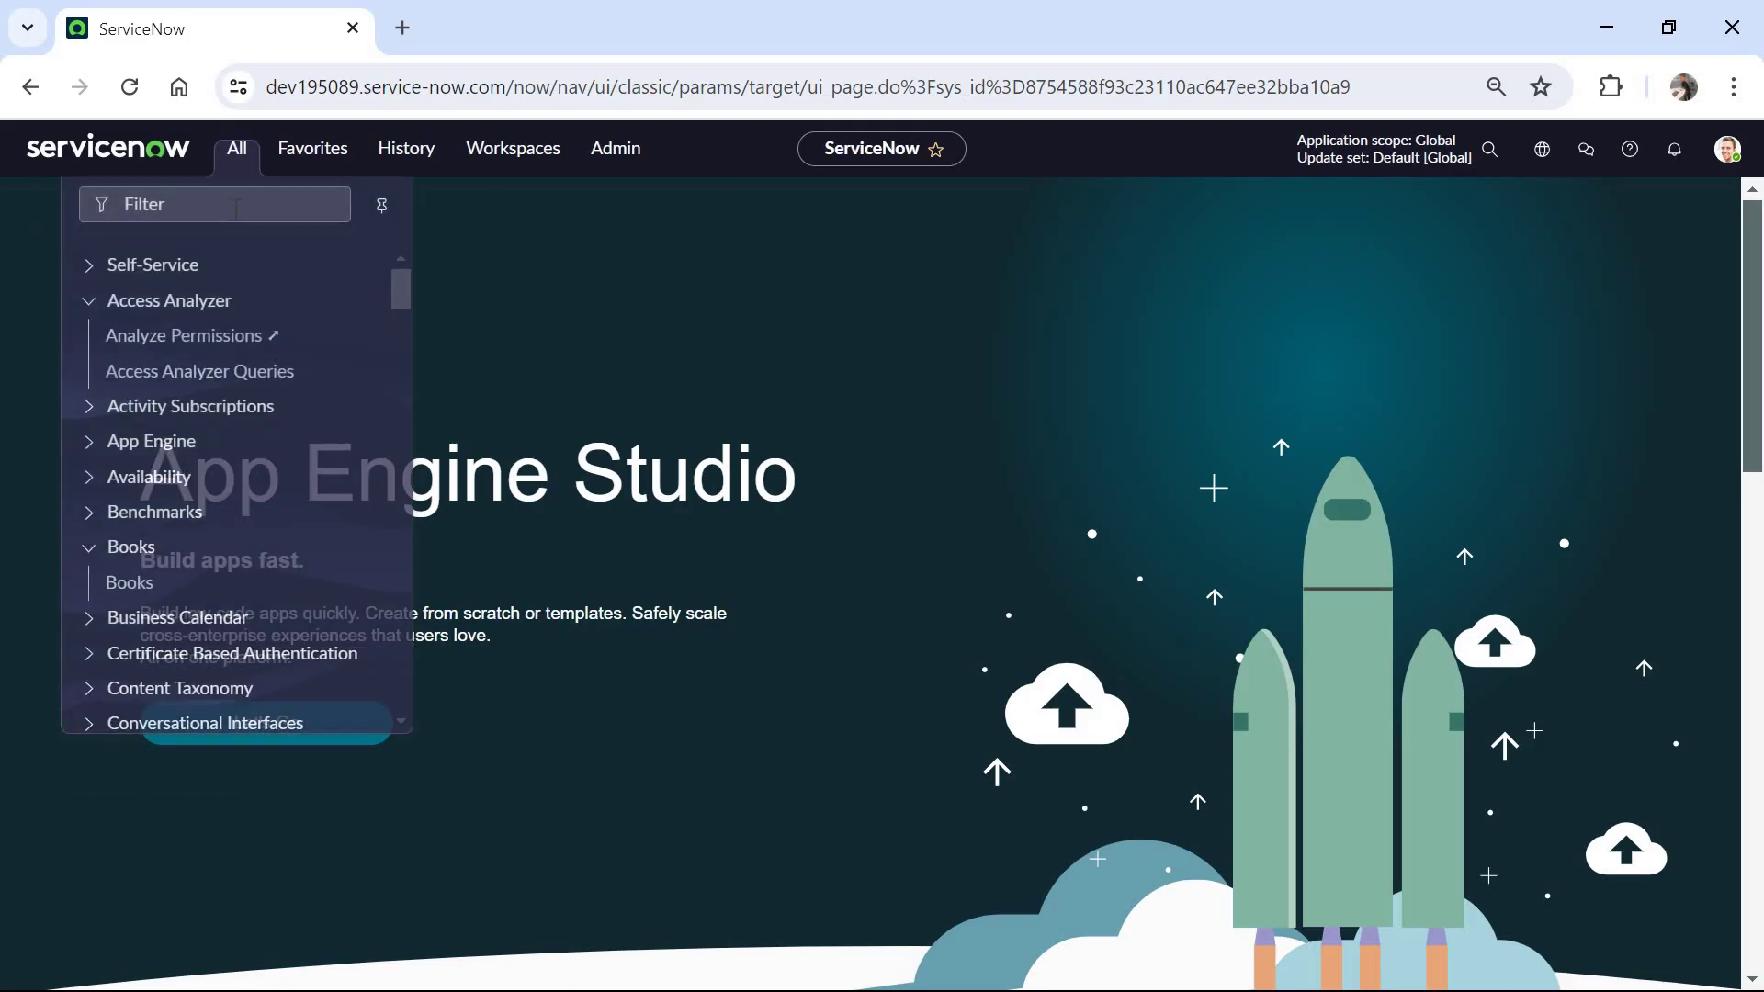
type("acl")
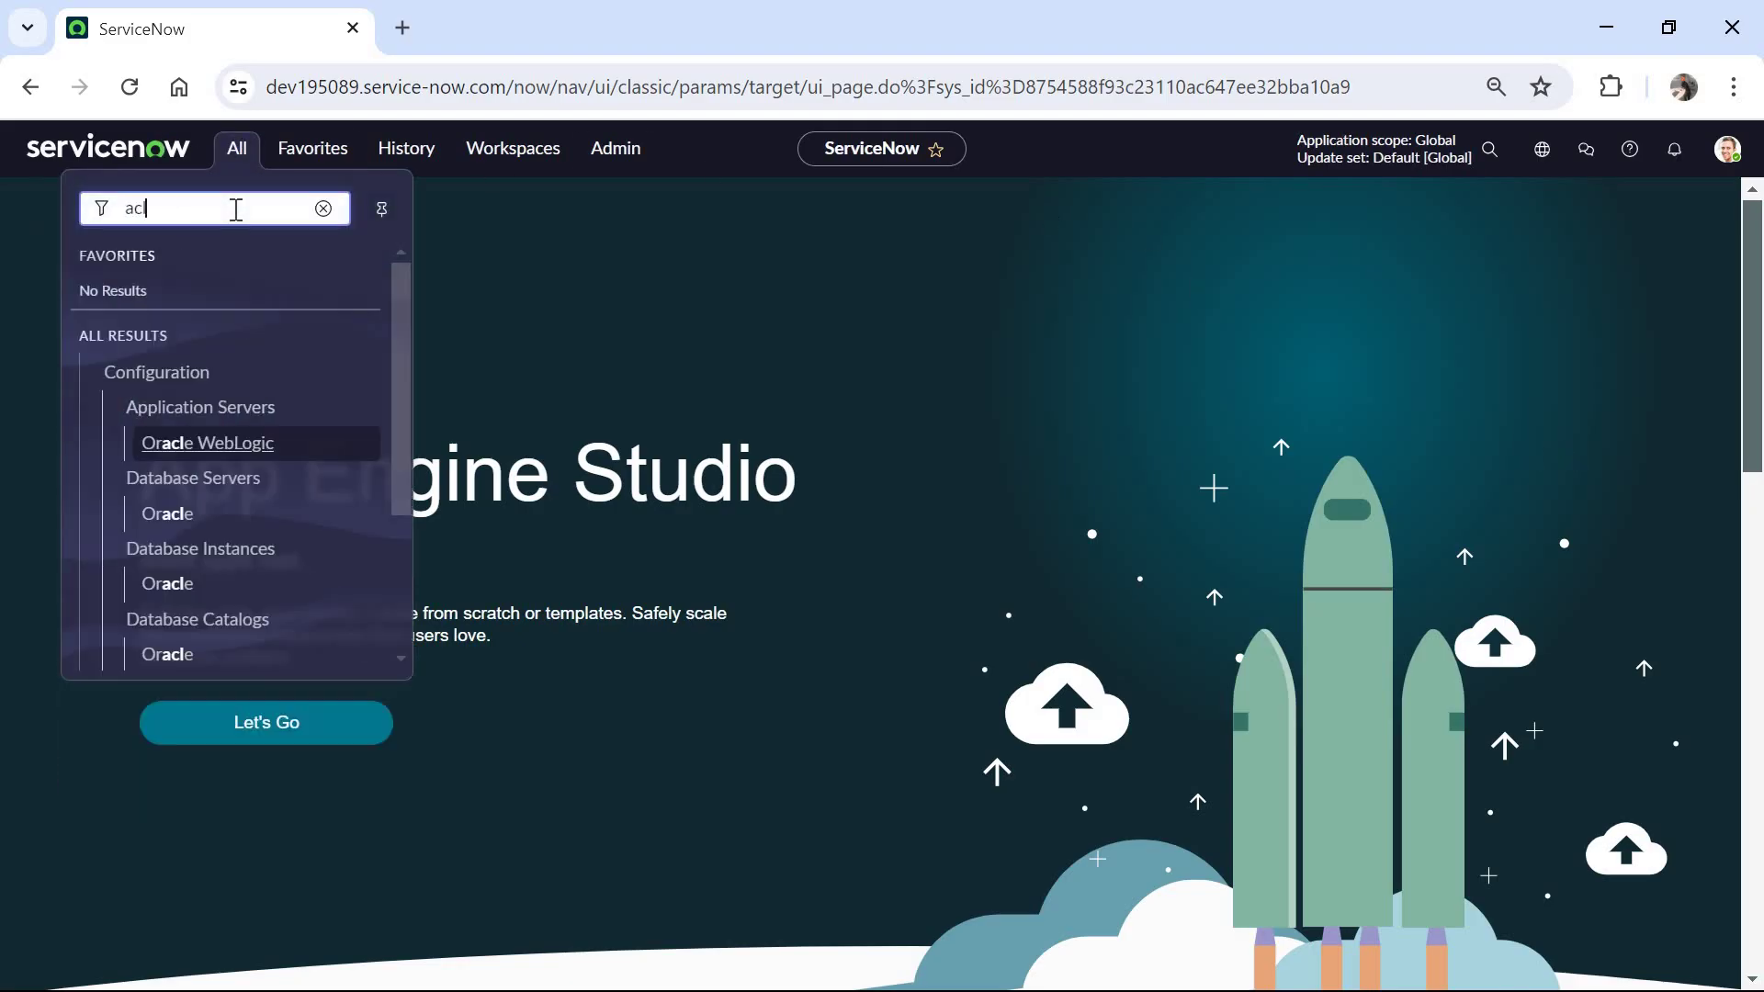
left_click(400, 617)
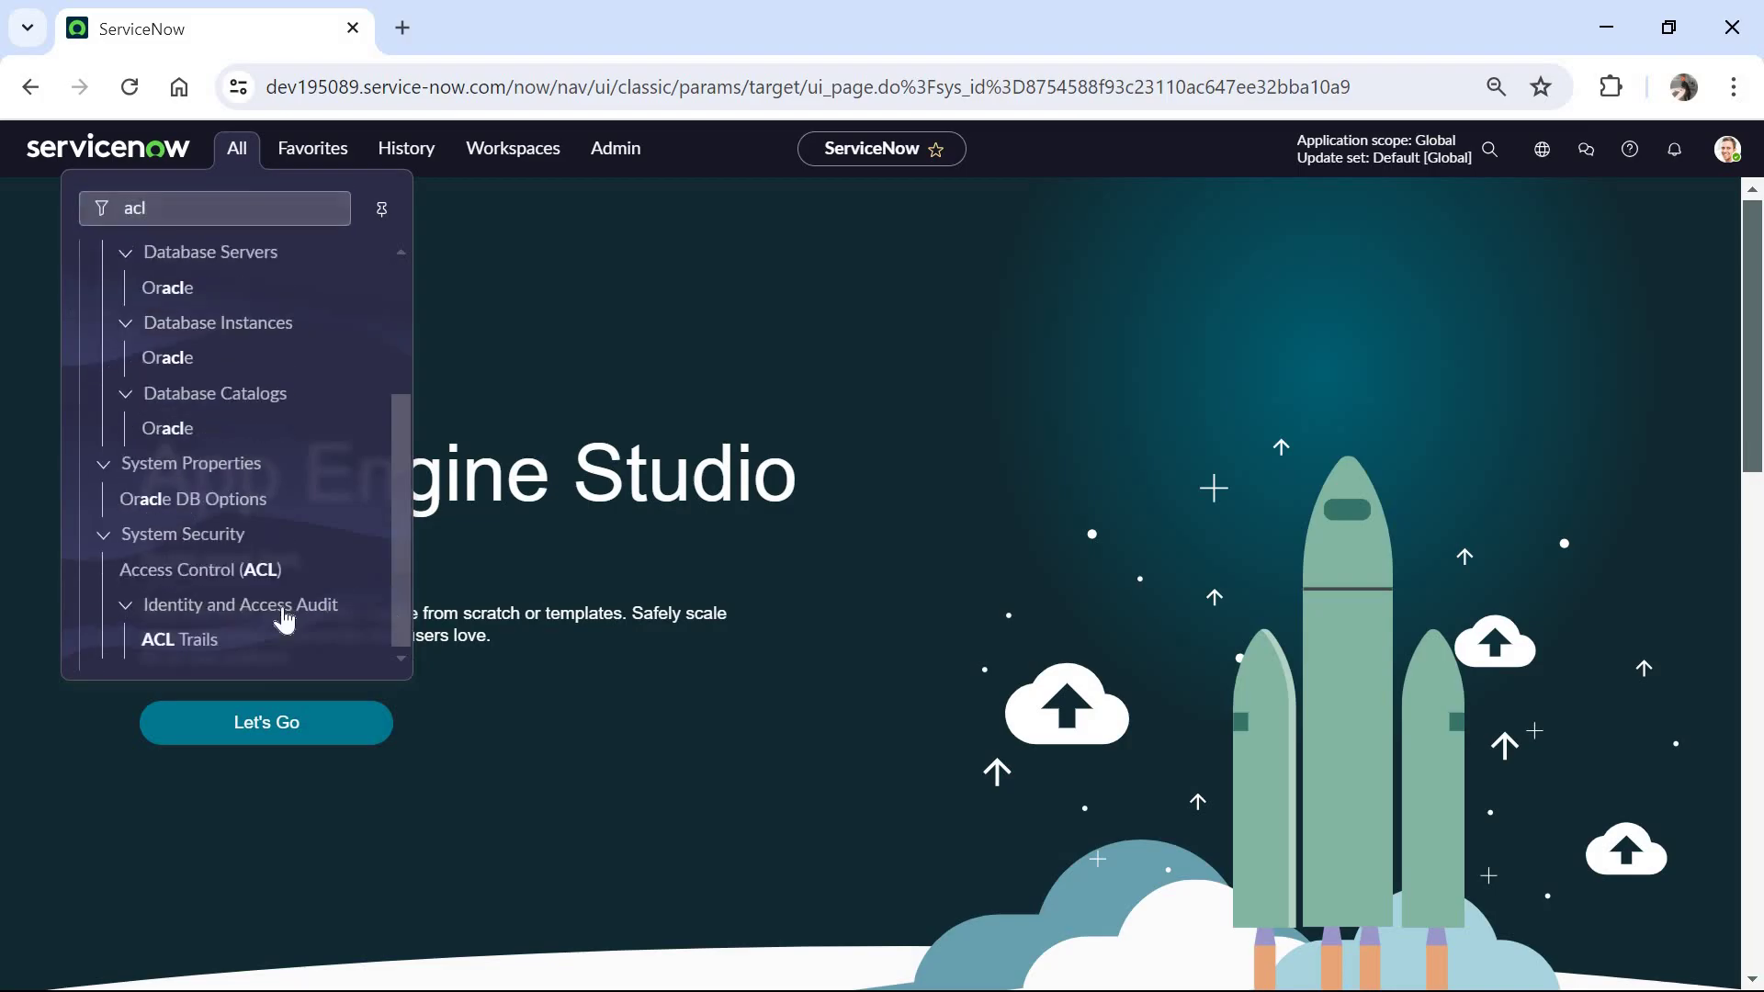
left_click(169, 570)
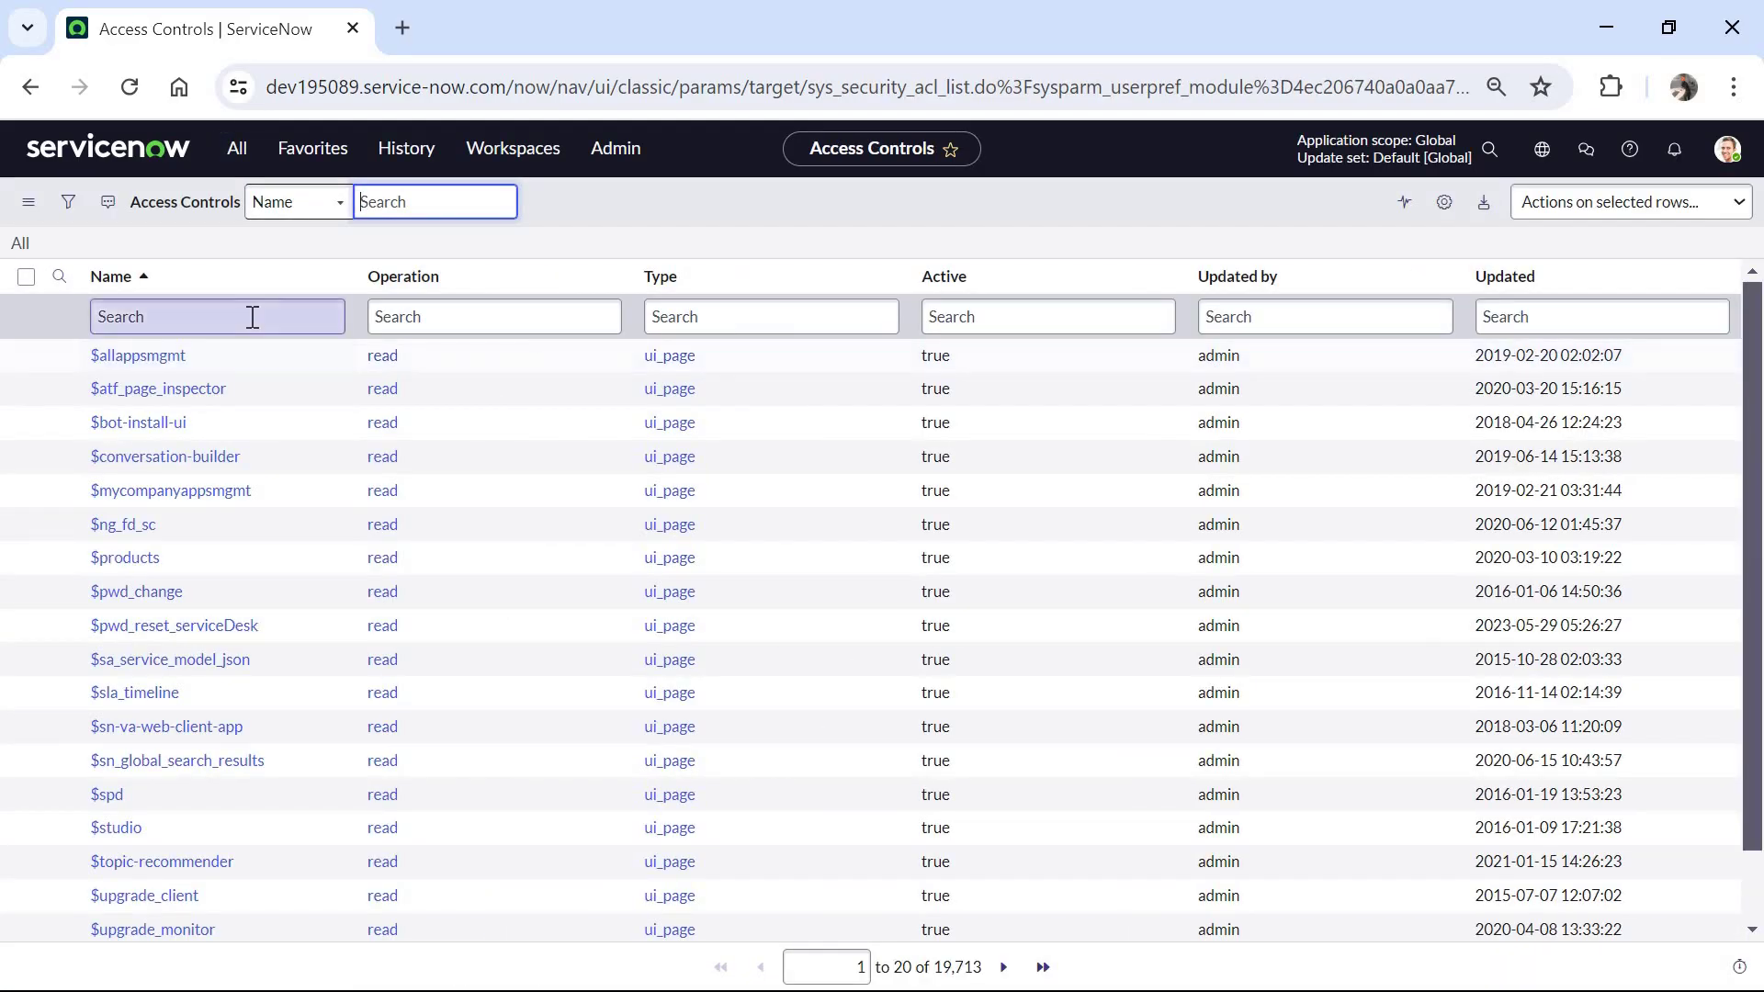
Step: Filter ACLs by name cmdb_ci, show only delete operations, and open the cmdb_ci delete ACL
left_click(250, 316)
type("cmdb_ci")
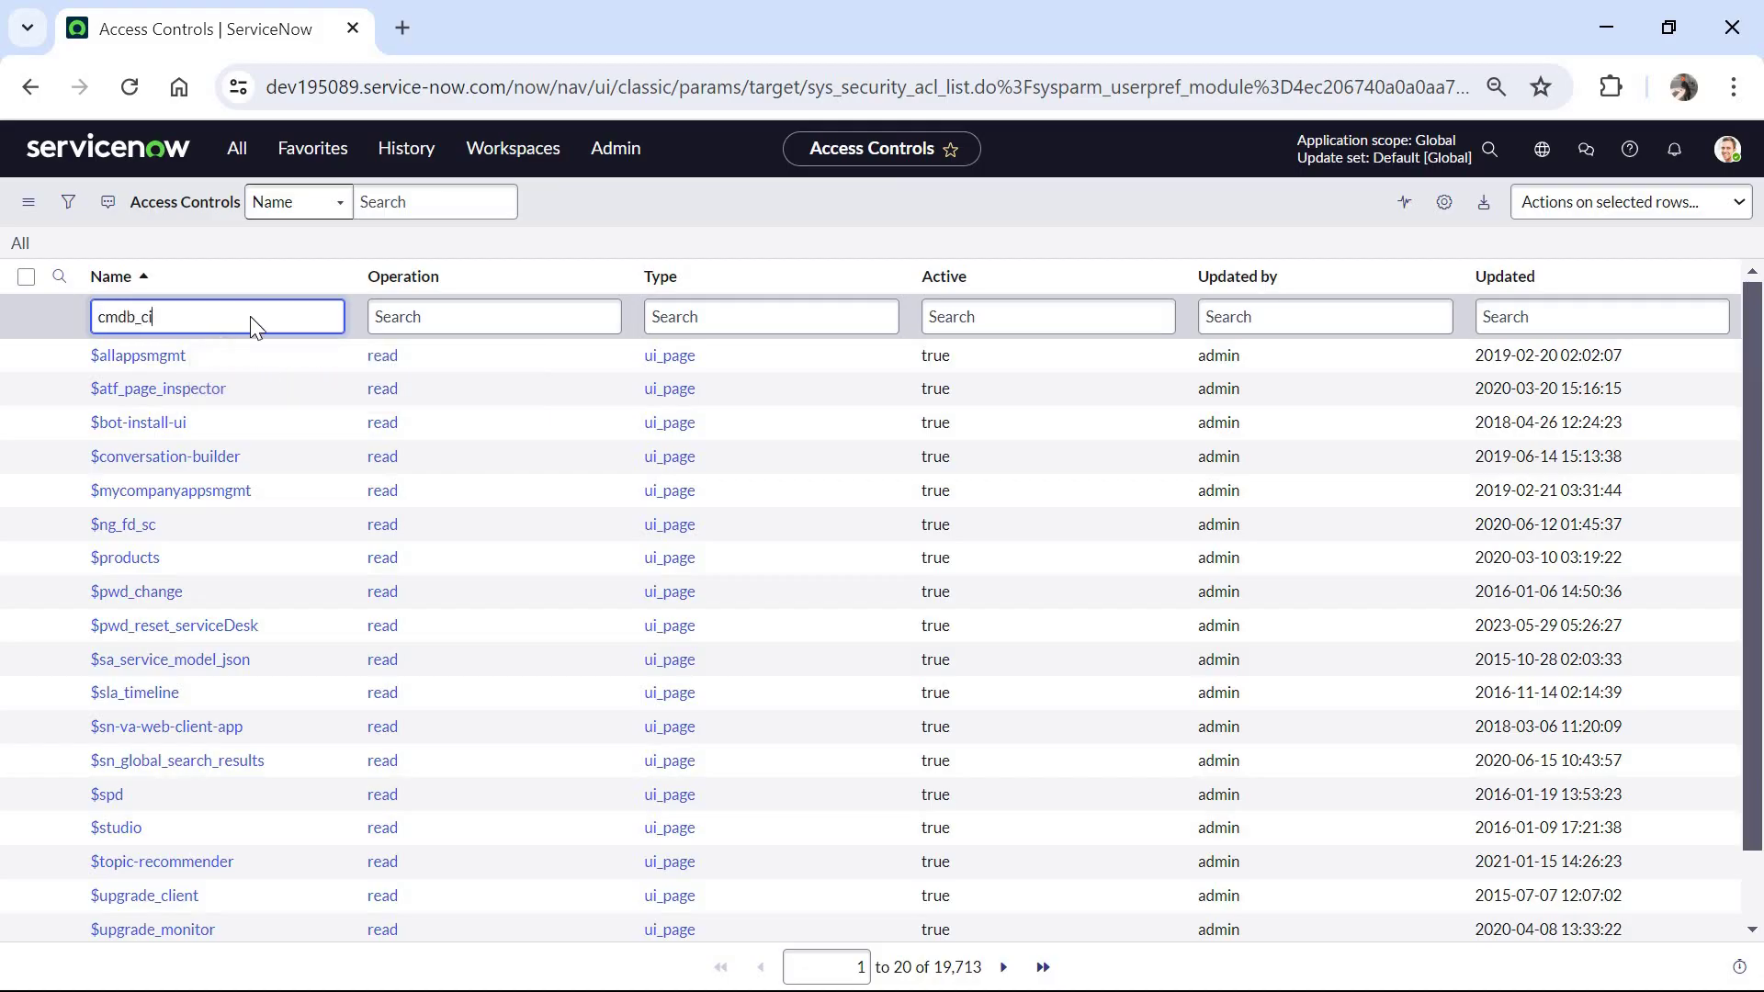
key("Return")
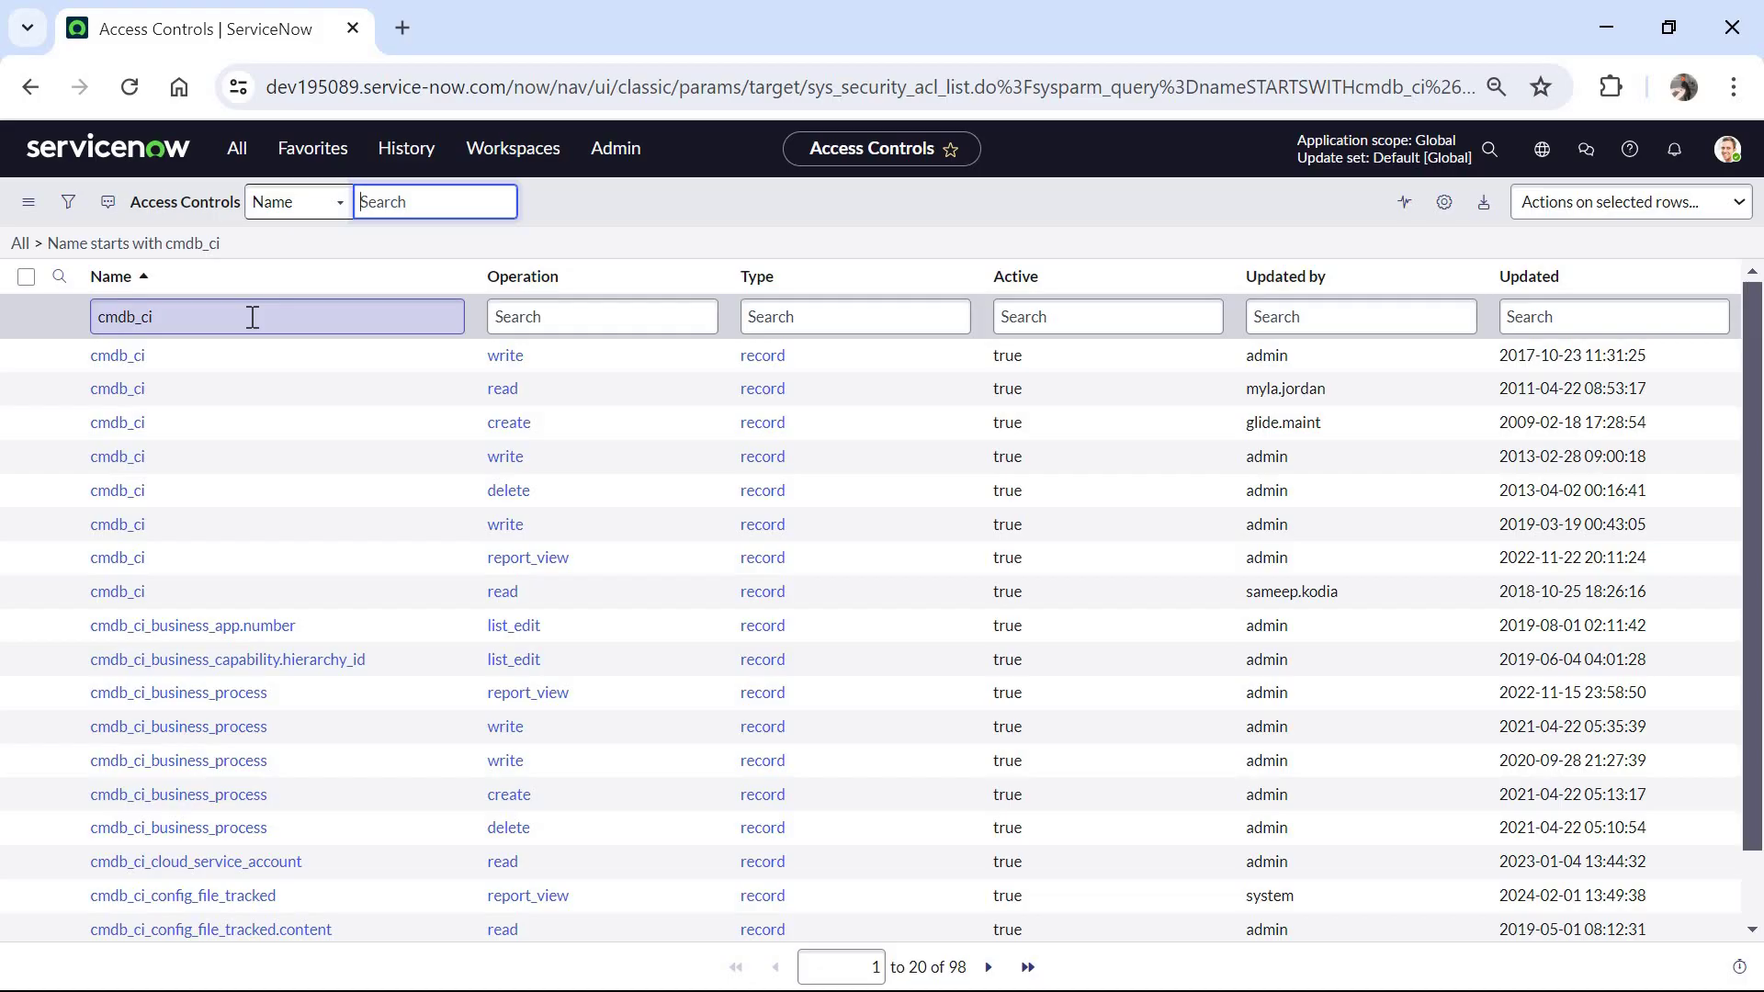
right_click(539, 499)
left_click(540, 499)
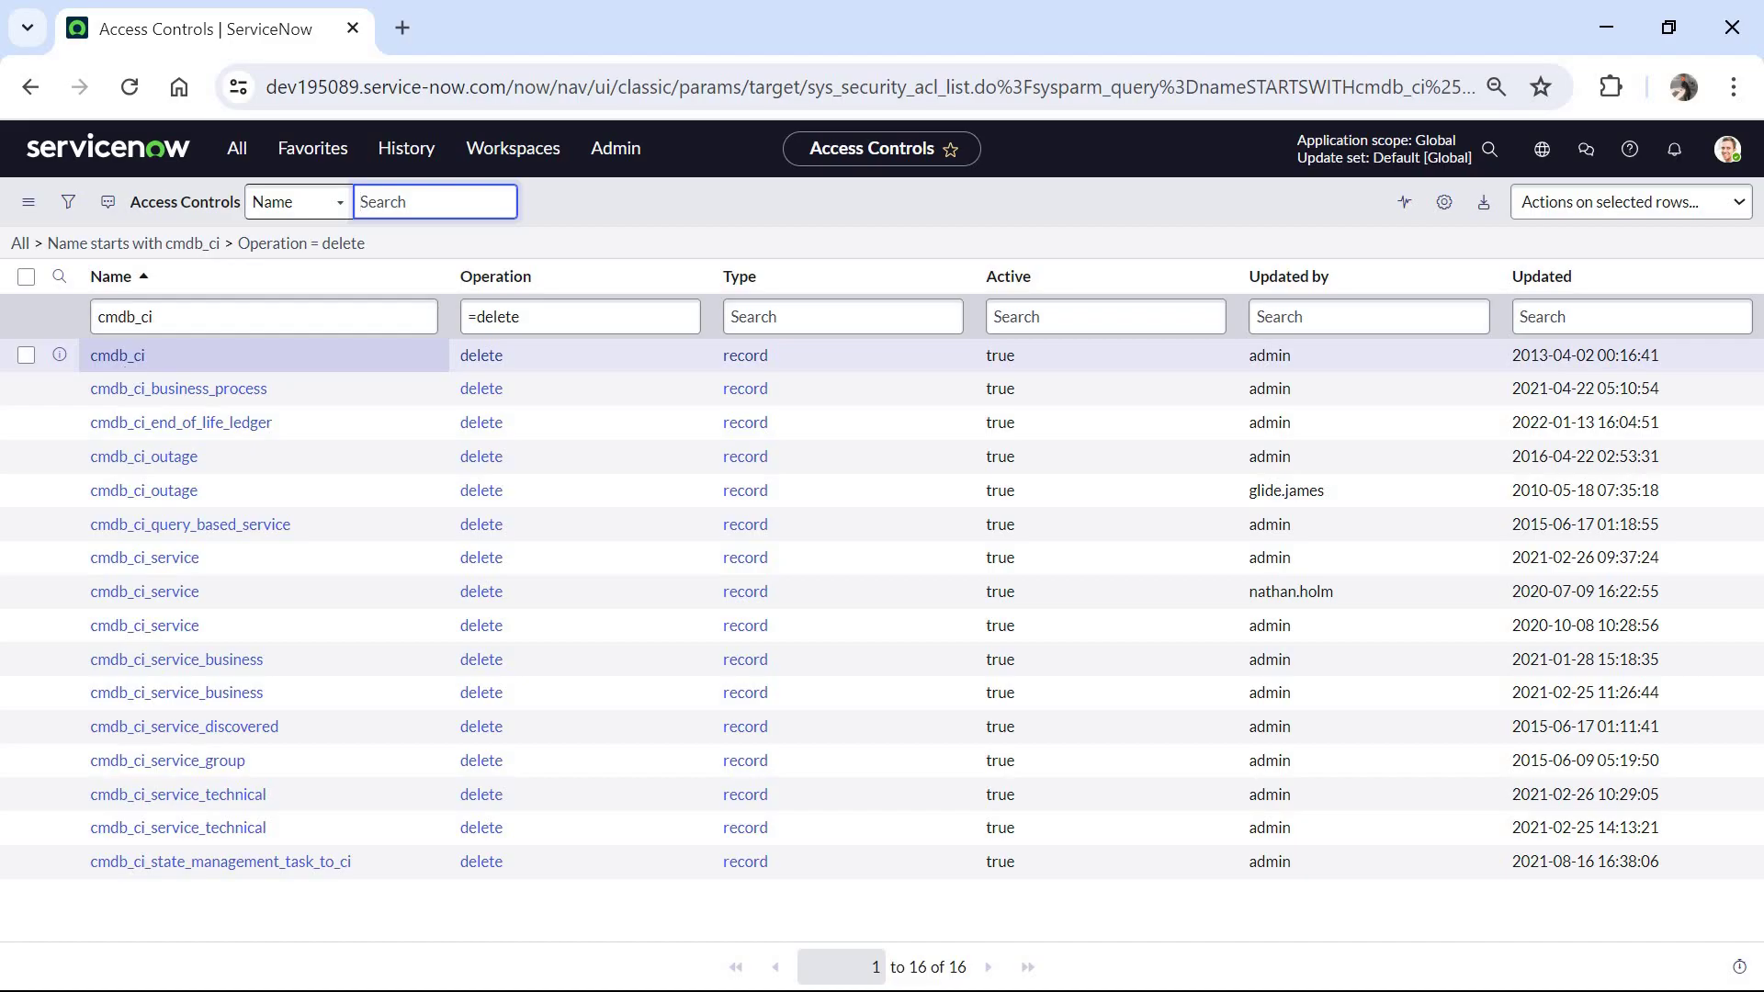
left_click(133, 359)
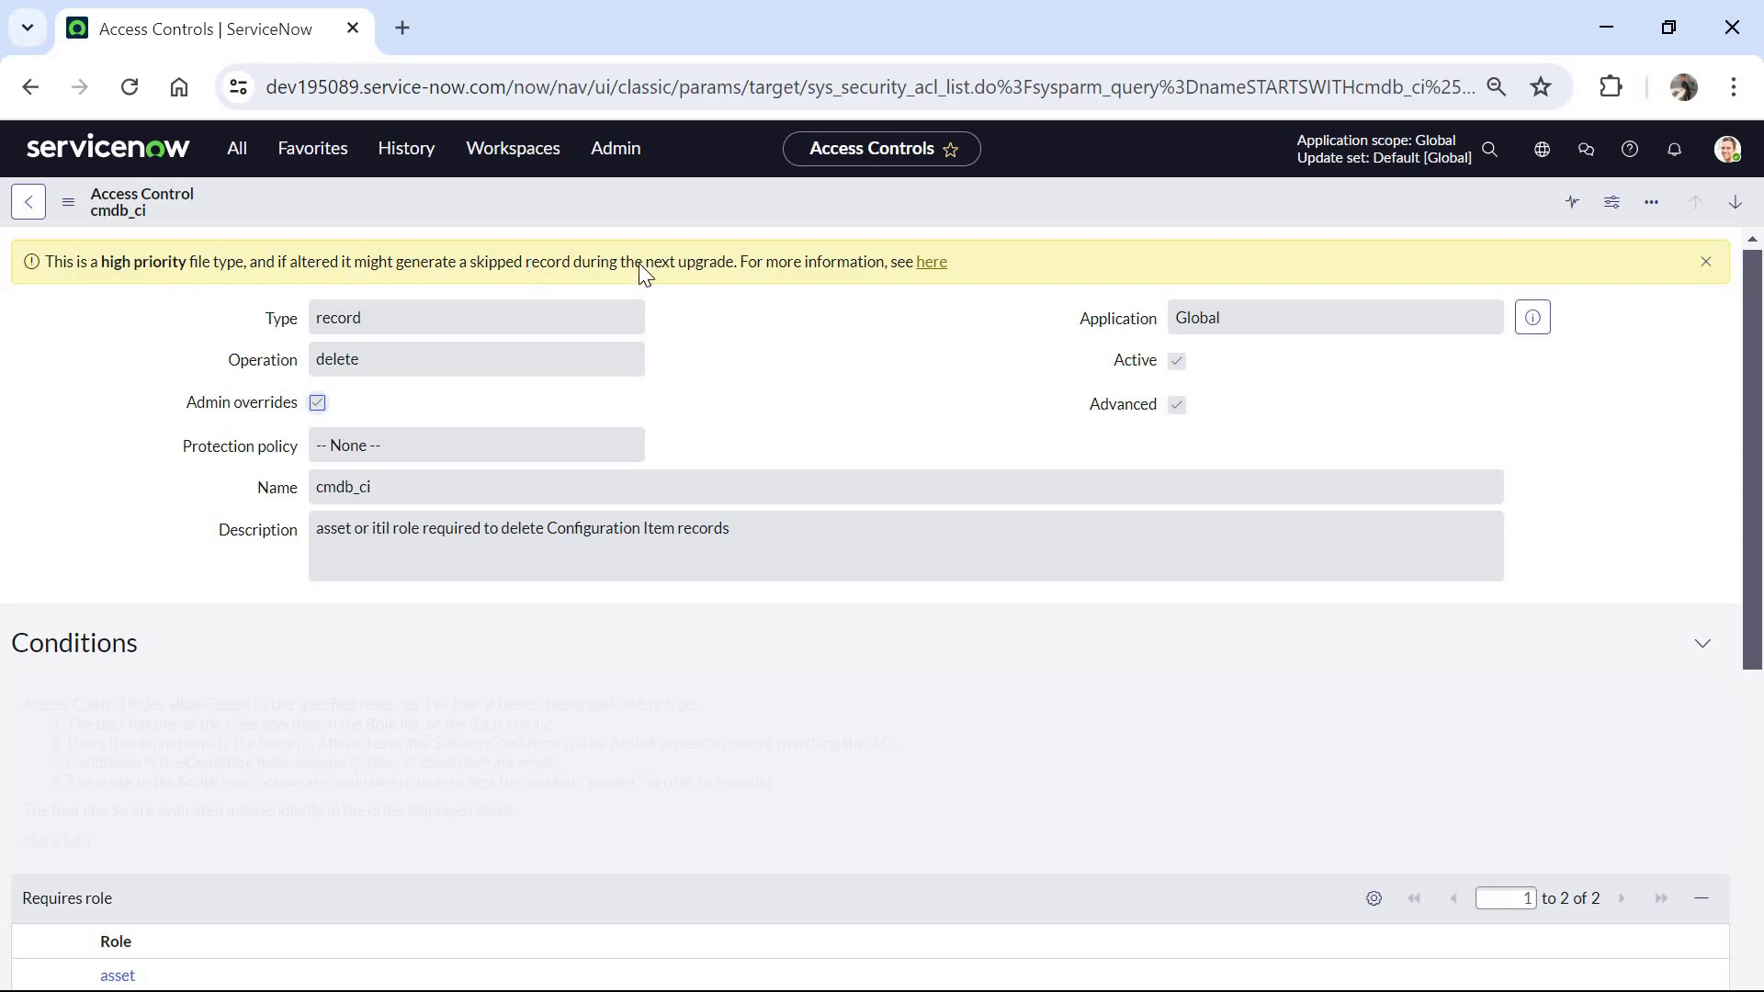
Step: Elevate the administrator session to the security_admin role
left_click_drag(572, 261, 746, 261)
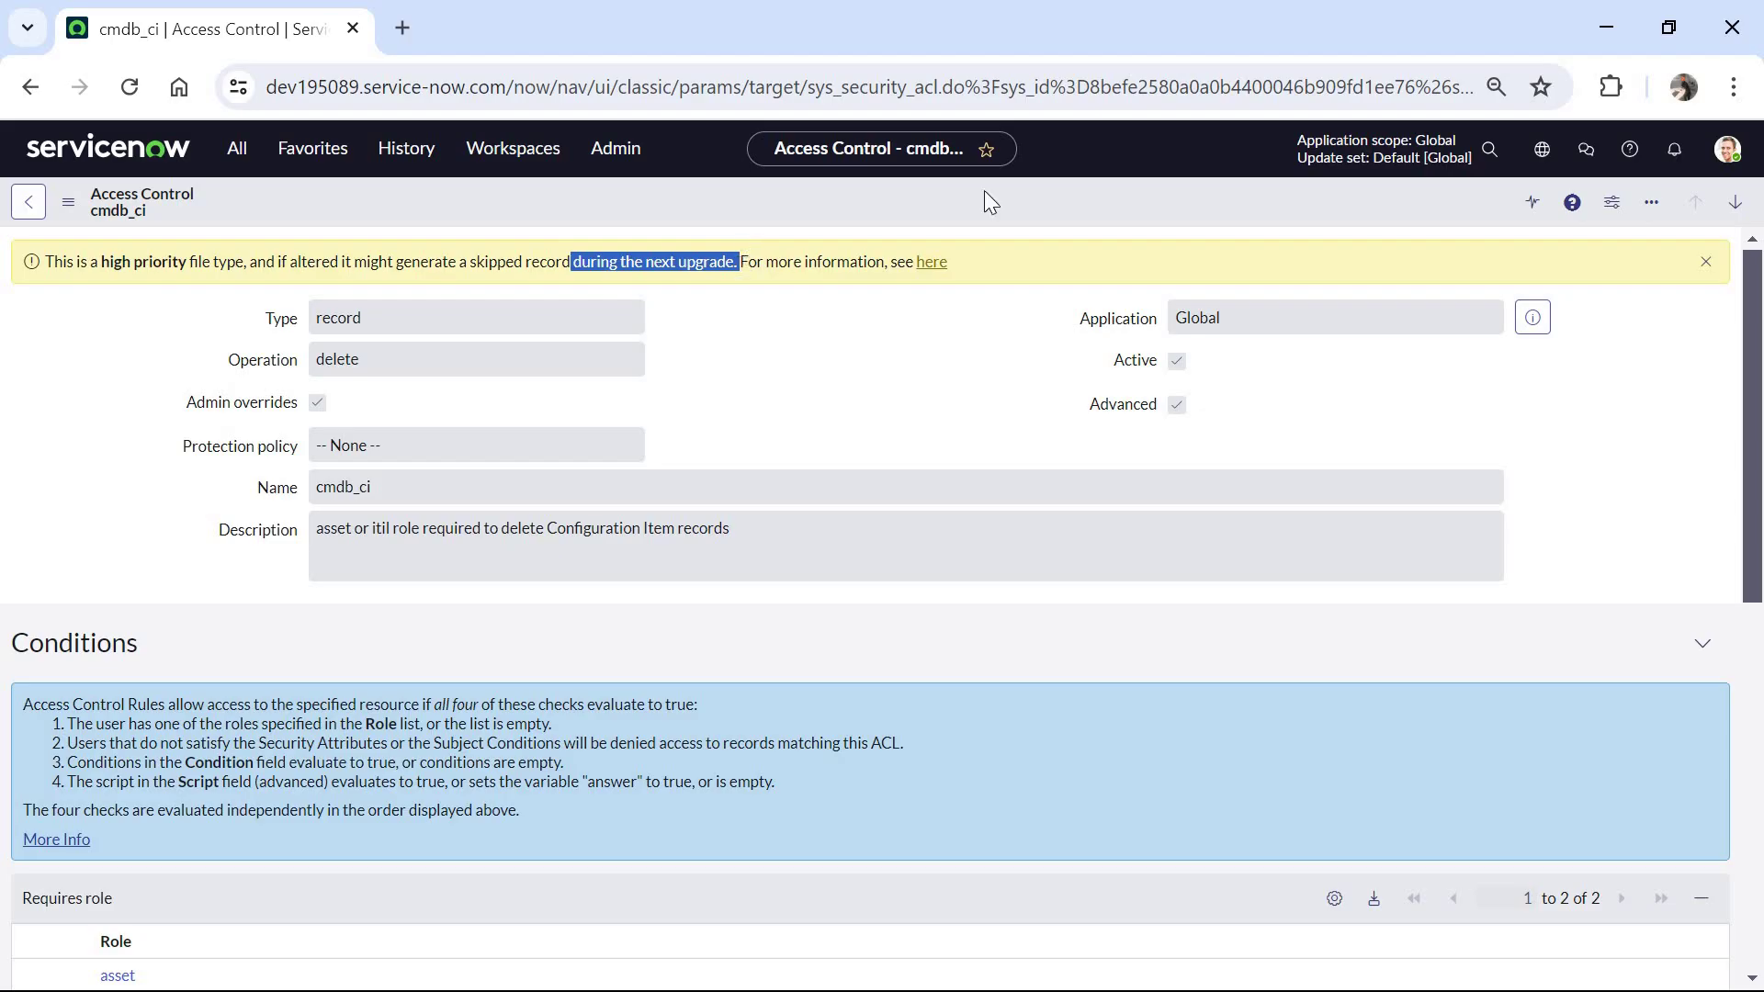
left_click(1728, 149)
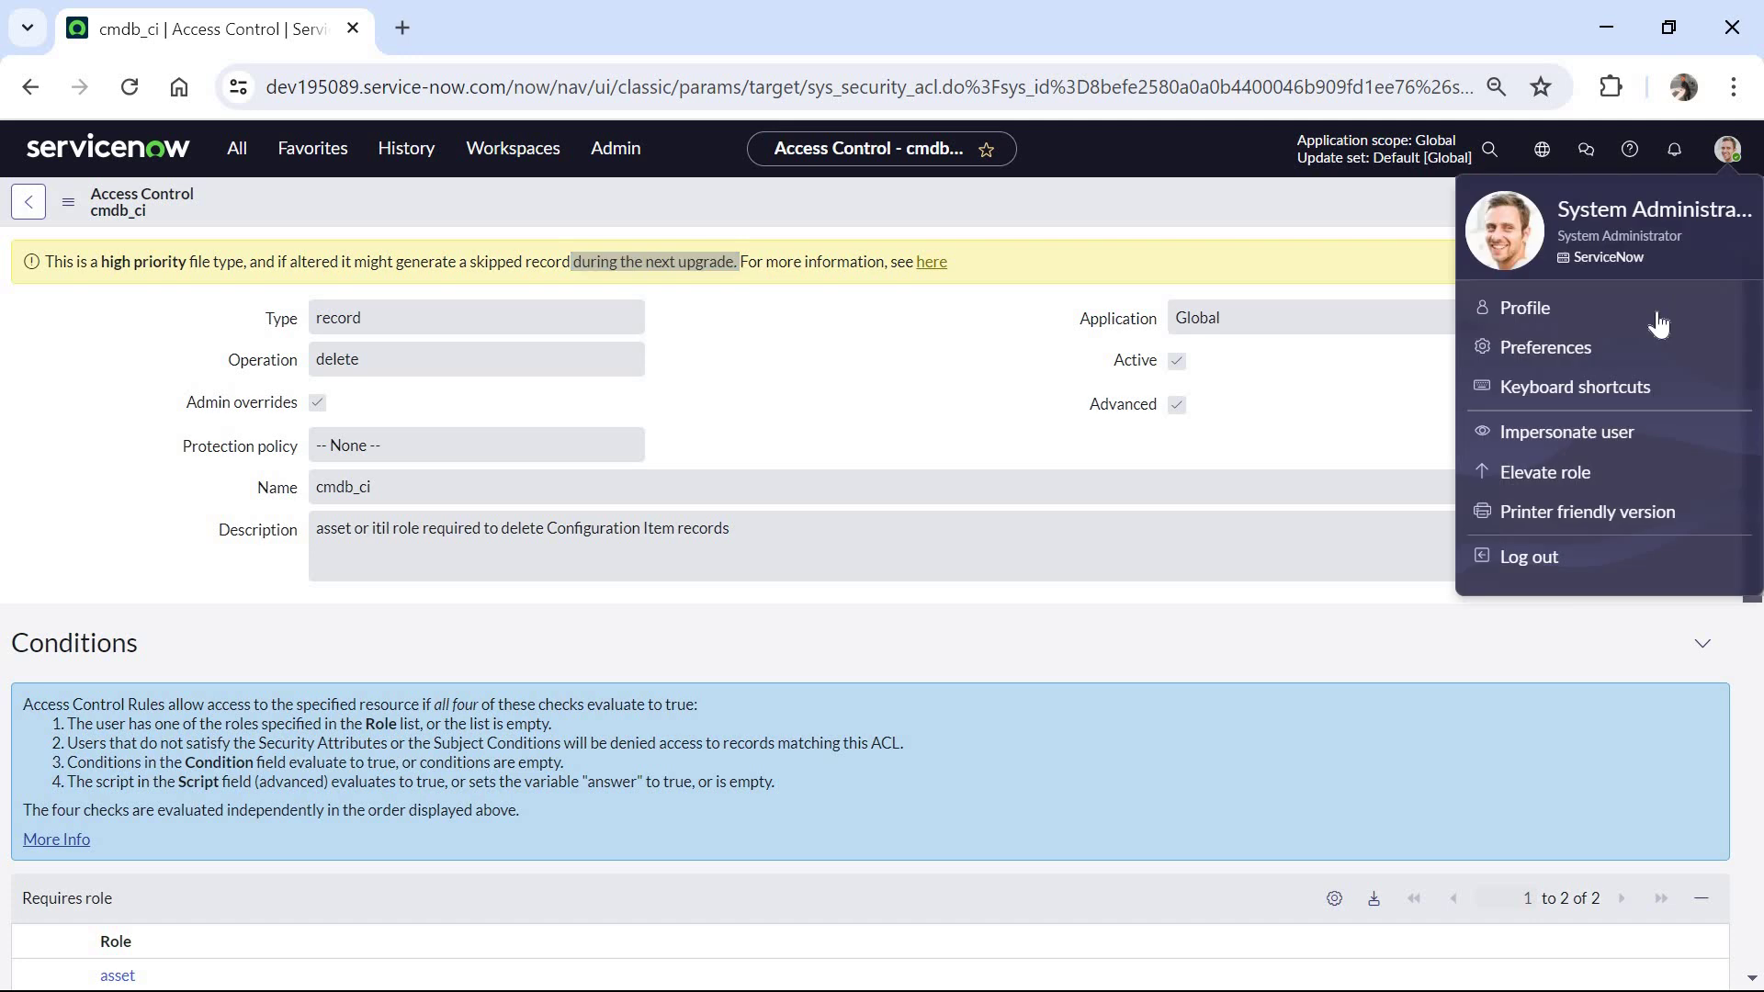
left_click(1557, 474)
left_click(588, 562)
left_click(1156, 684)
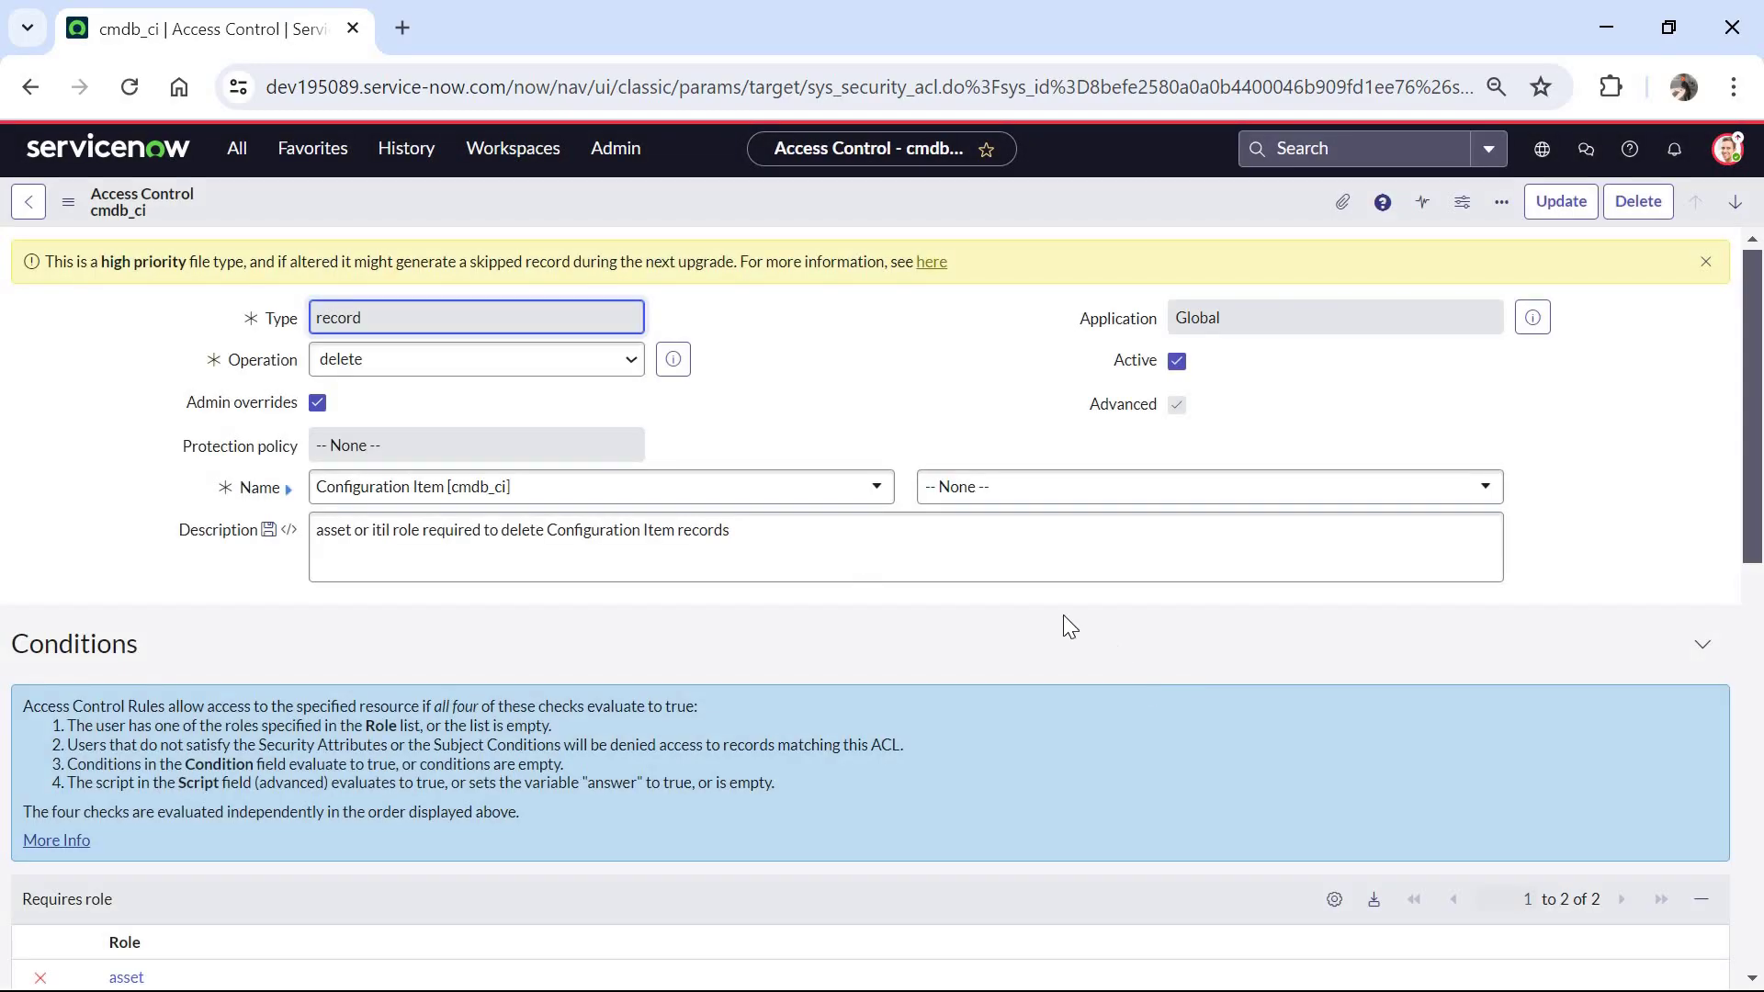
Step: Save a copy of the cmdb_ci delete ACL as a new record, passing the security check
right_click(1088, 191)
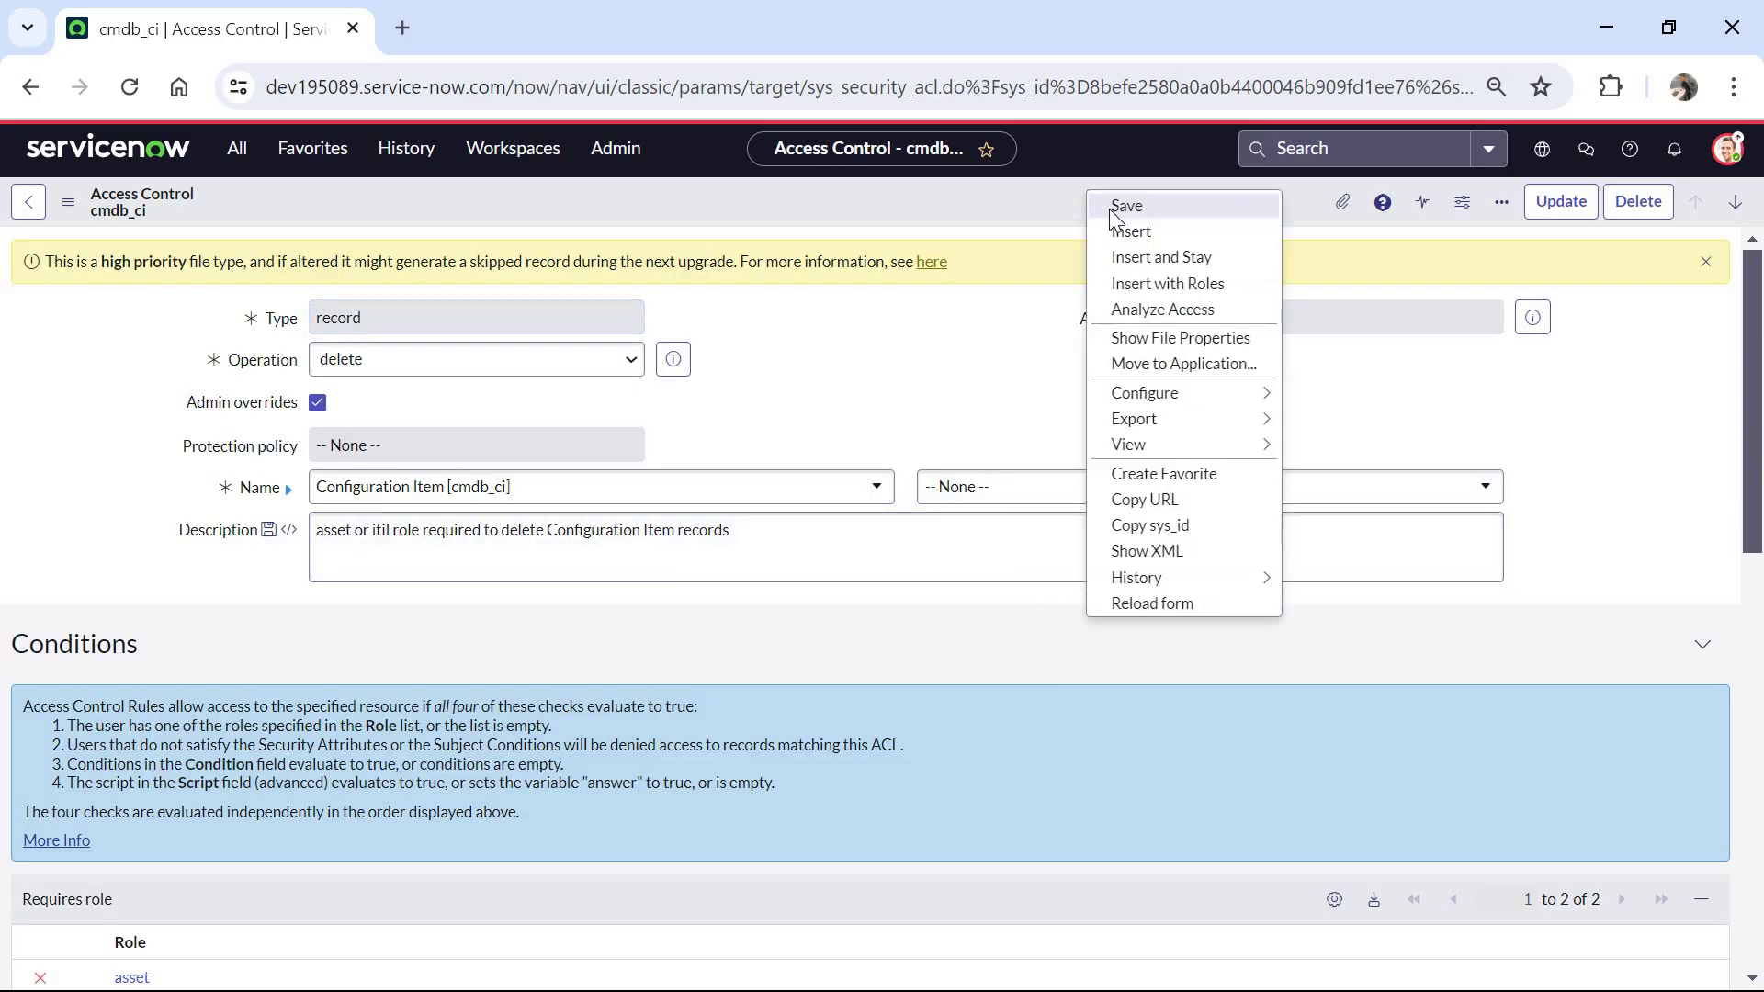
left_click(1163, 260)
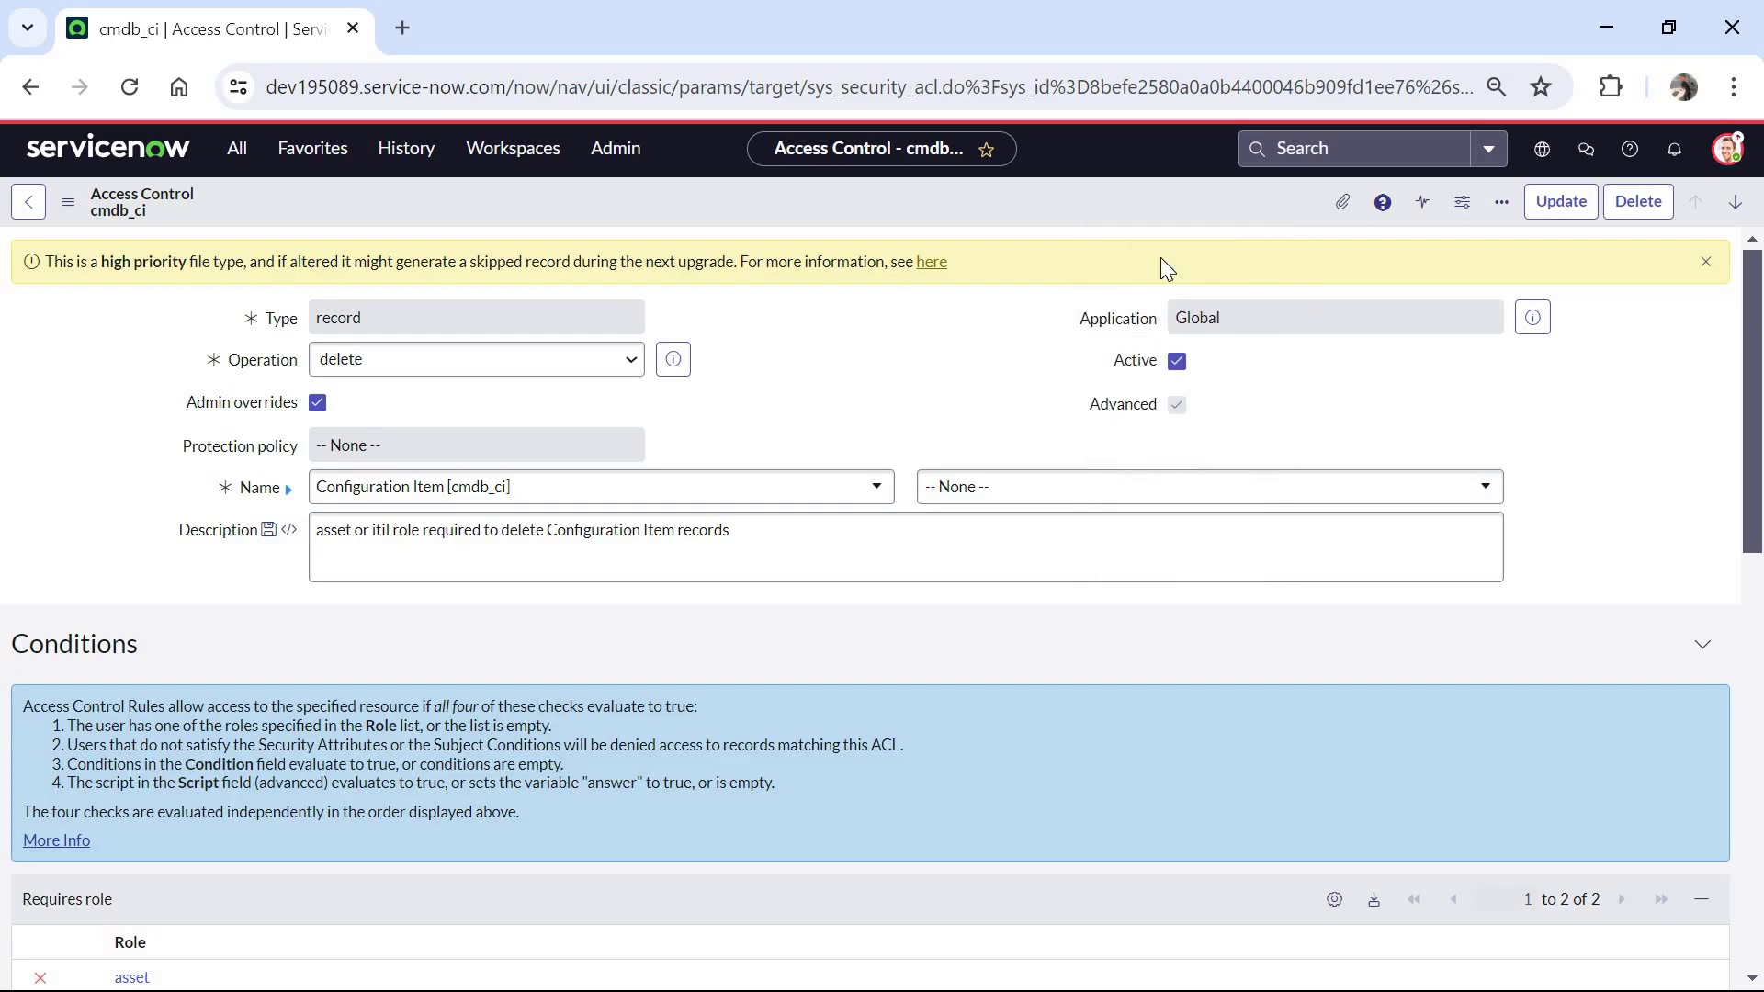
left_click(1163, 450)
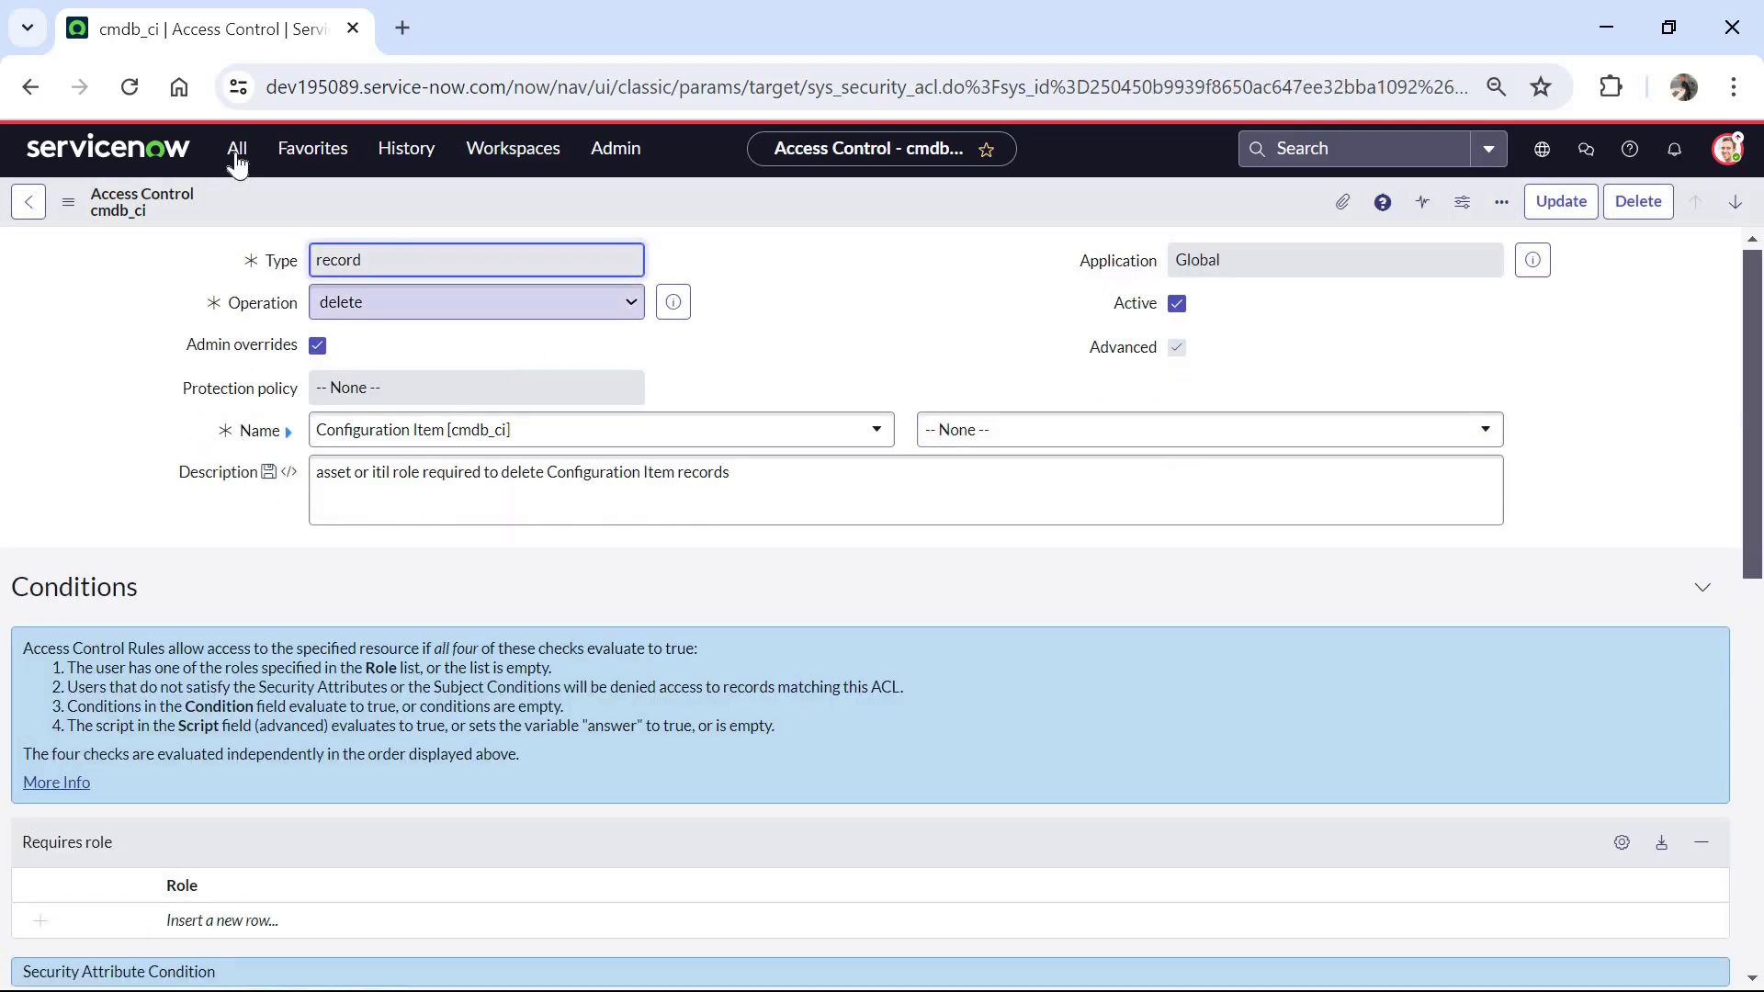
Step: Open the Access Control (ACL) list in a new browser tab
left_click(237, 156)
type("acl")
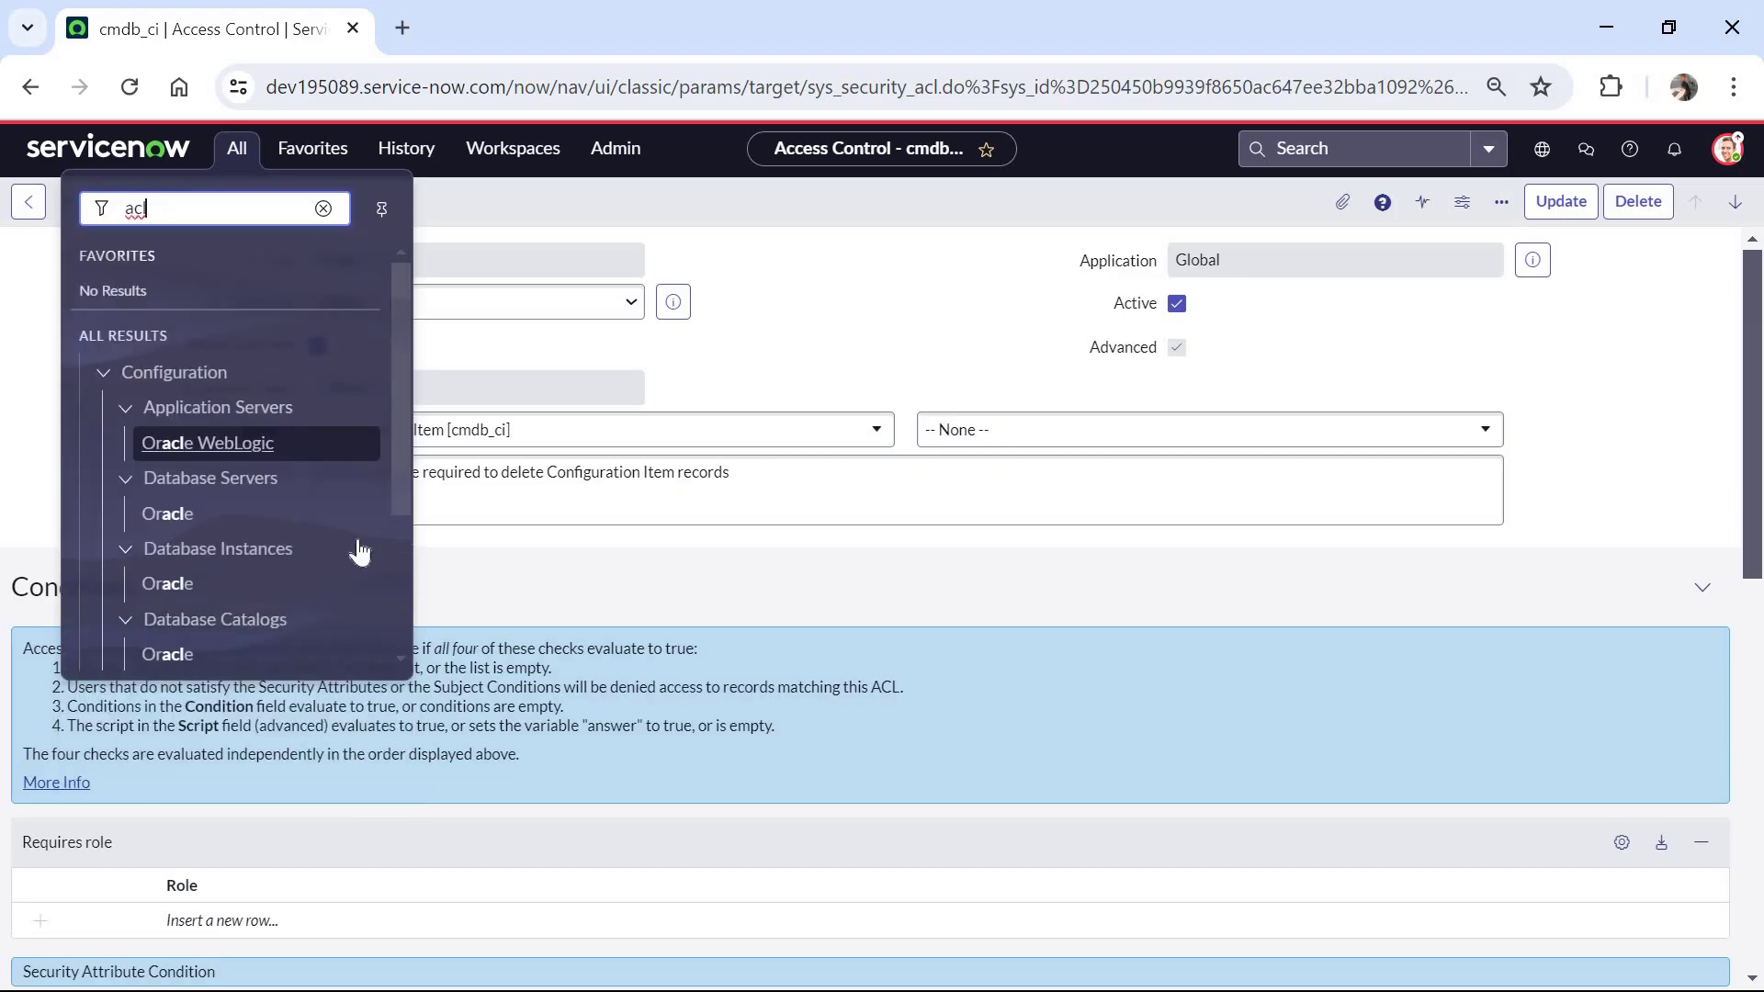
scroll(358, 547, "down", 3)
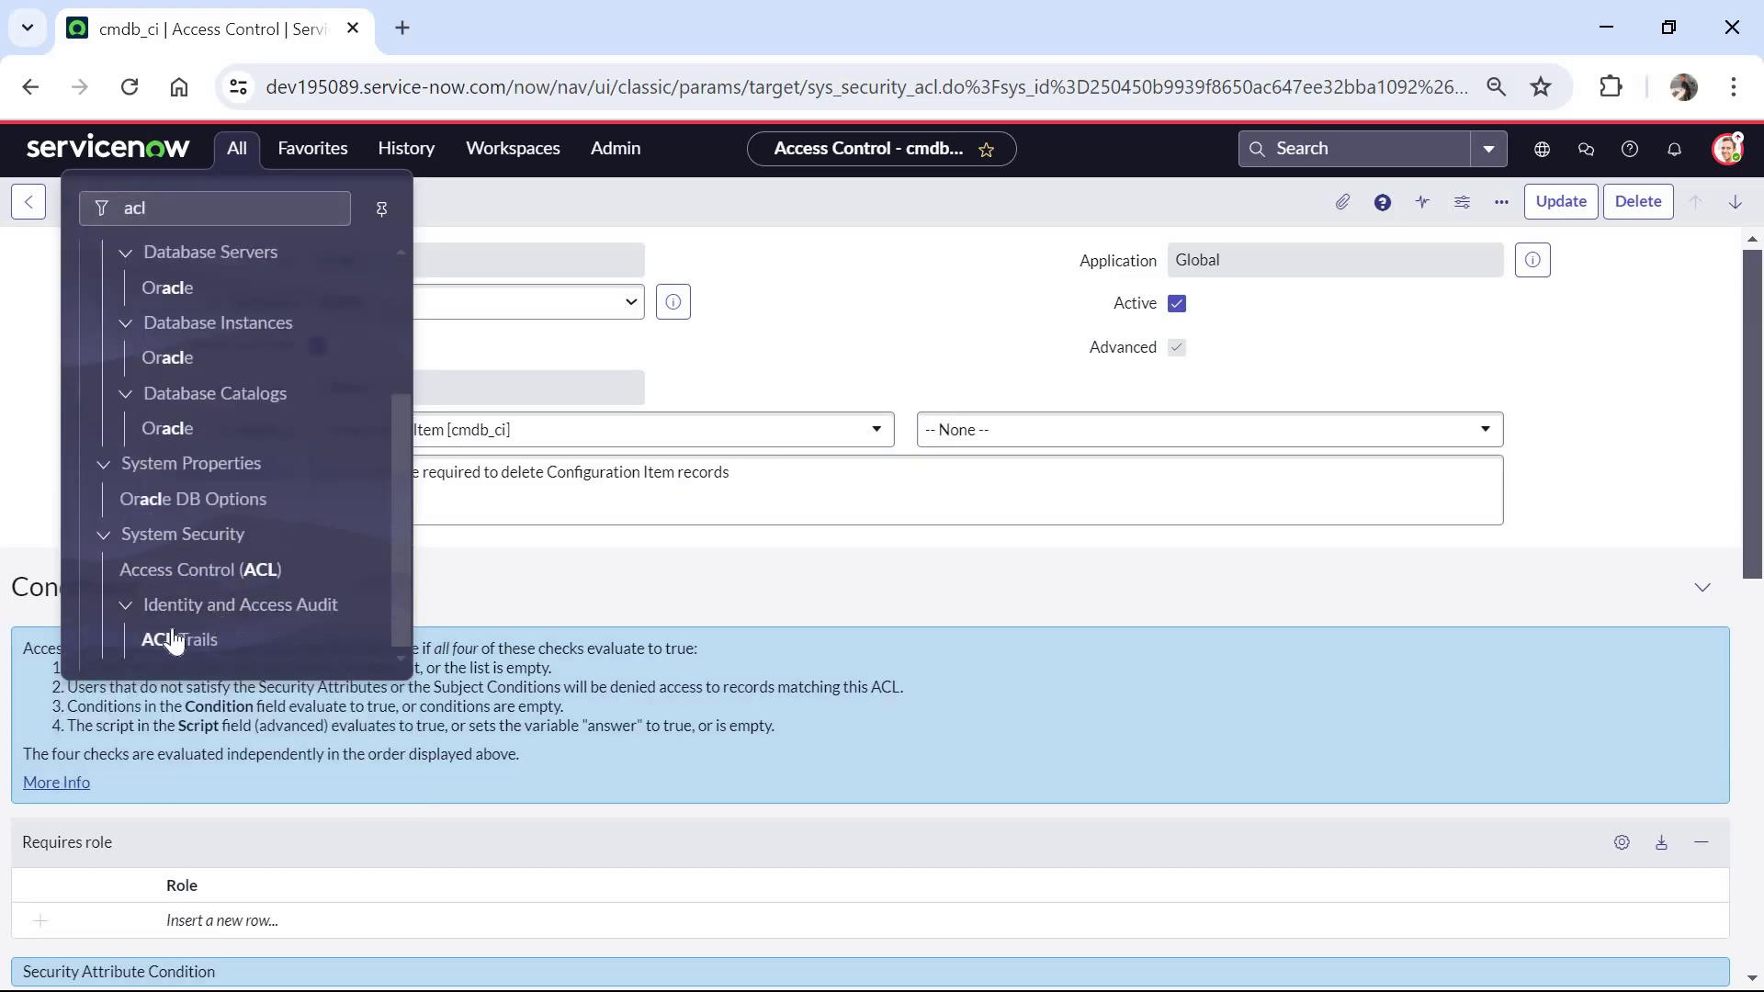
middle_click(201, 571)
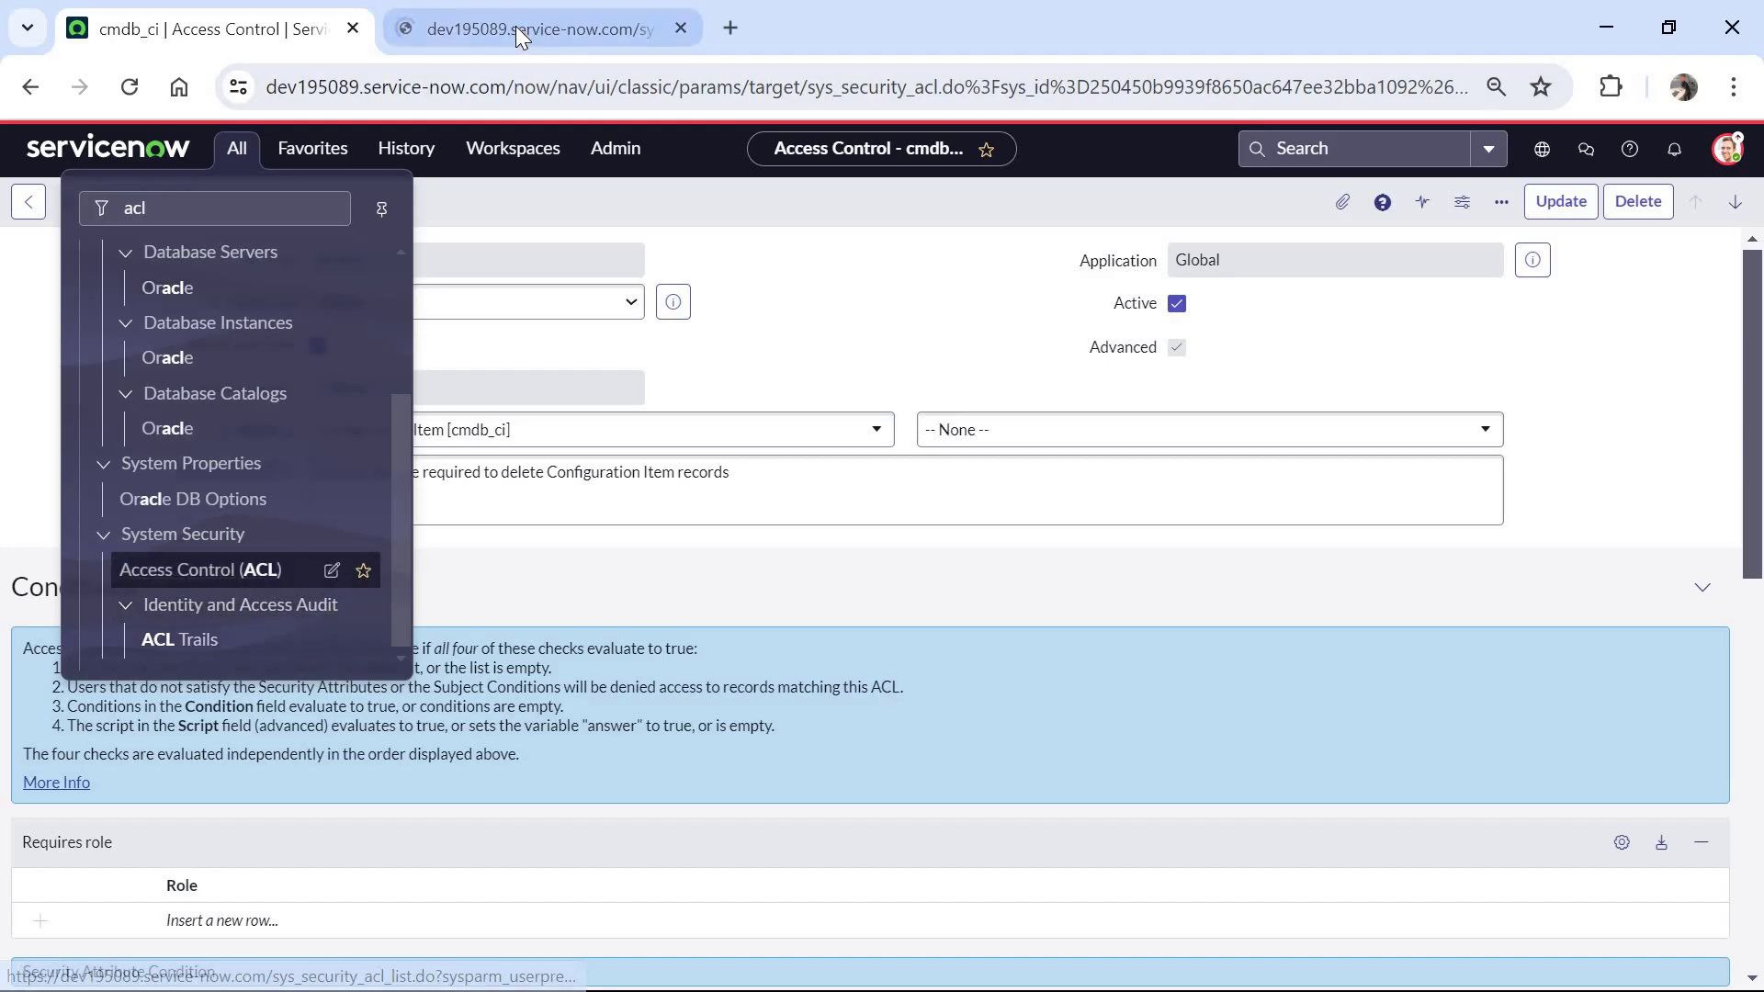
Step: In the new tab, list cmdb_ci delete ACLs sorted by Updated
left_click(515, 27)
left_click(265, 259)
type("cmdb_ci")
key("Return")
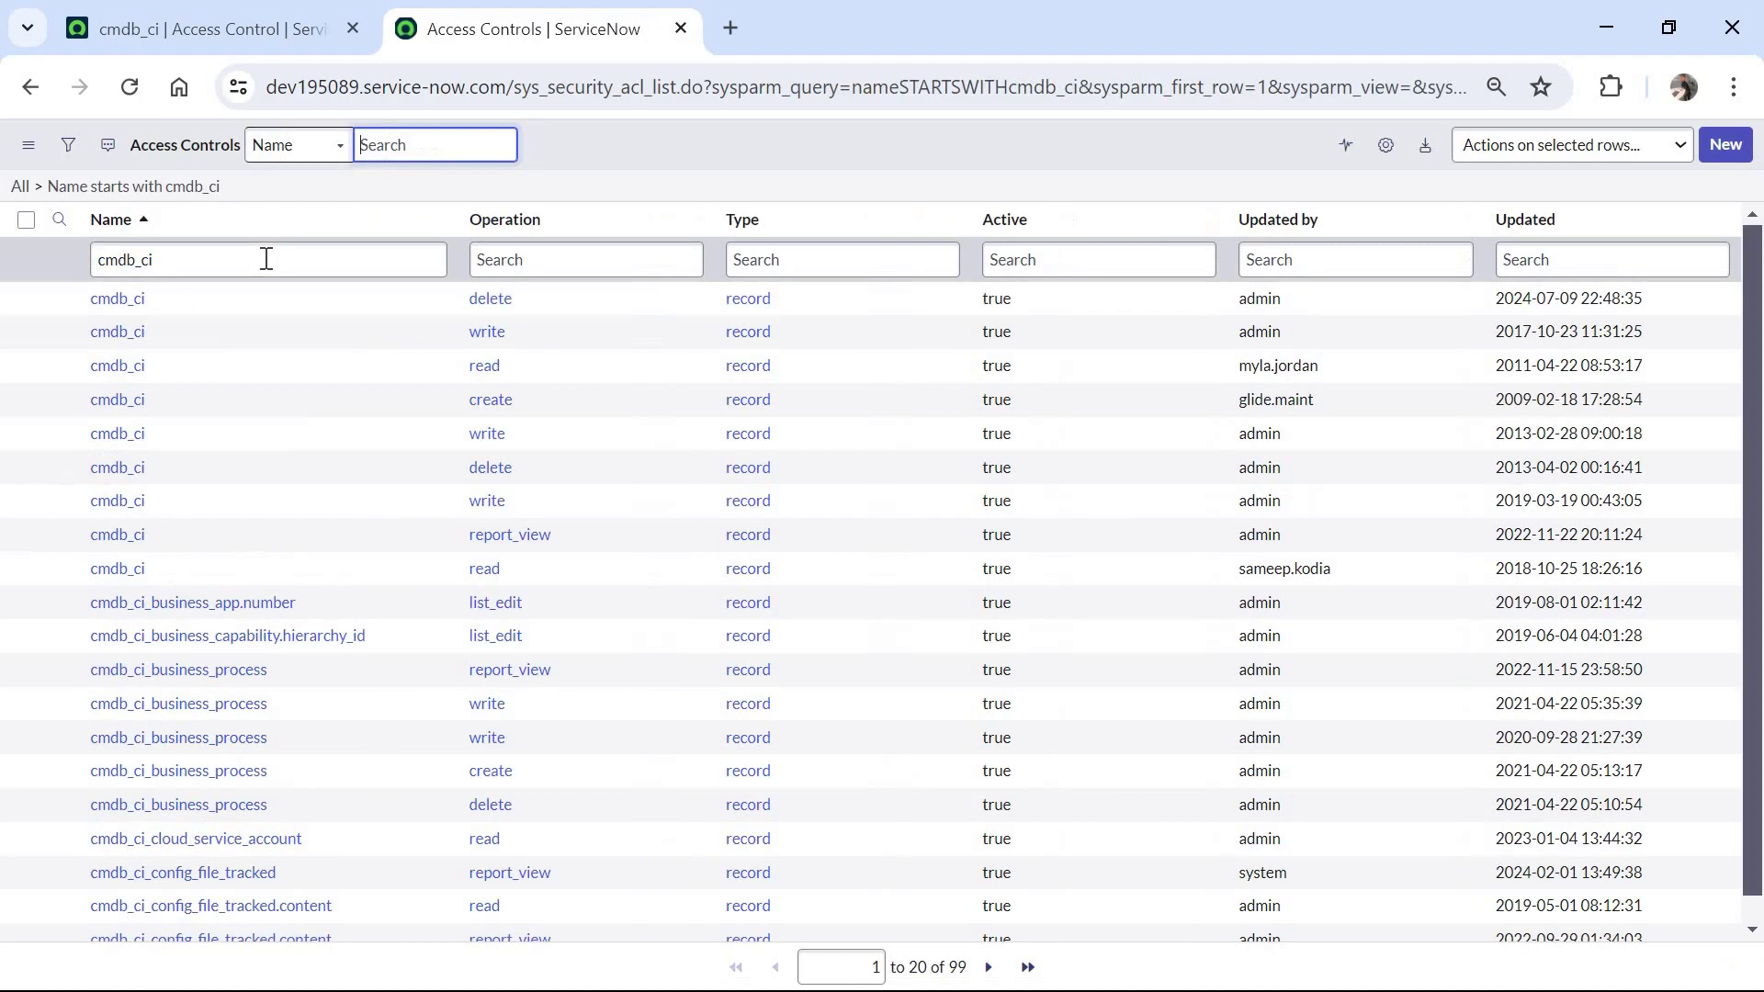
right_click(488, 301)
left_click(527, 311)
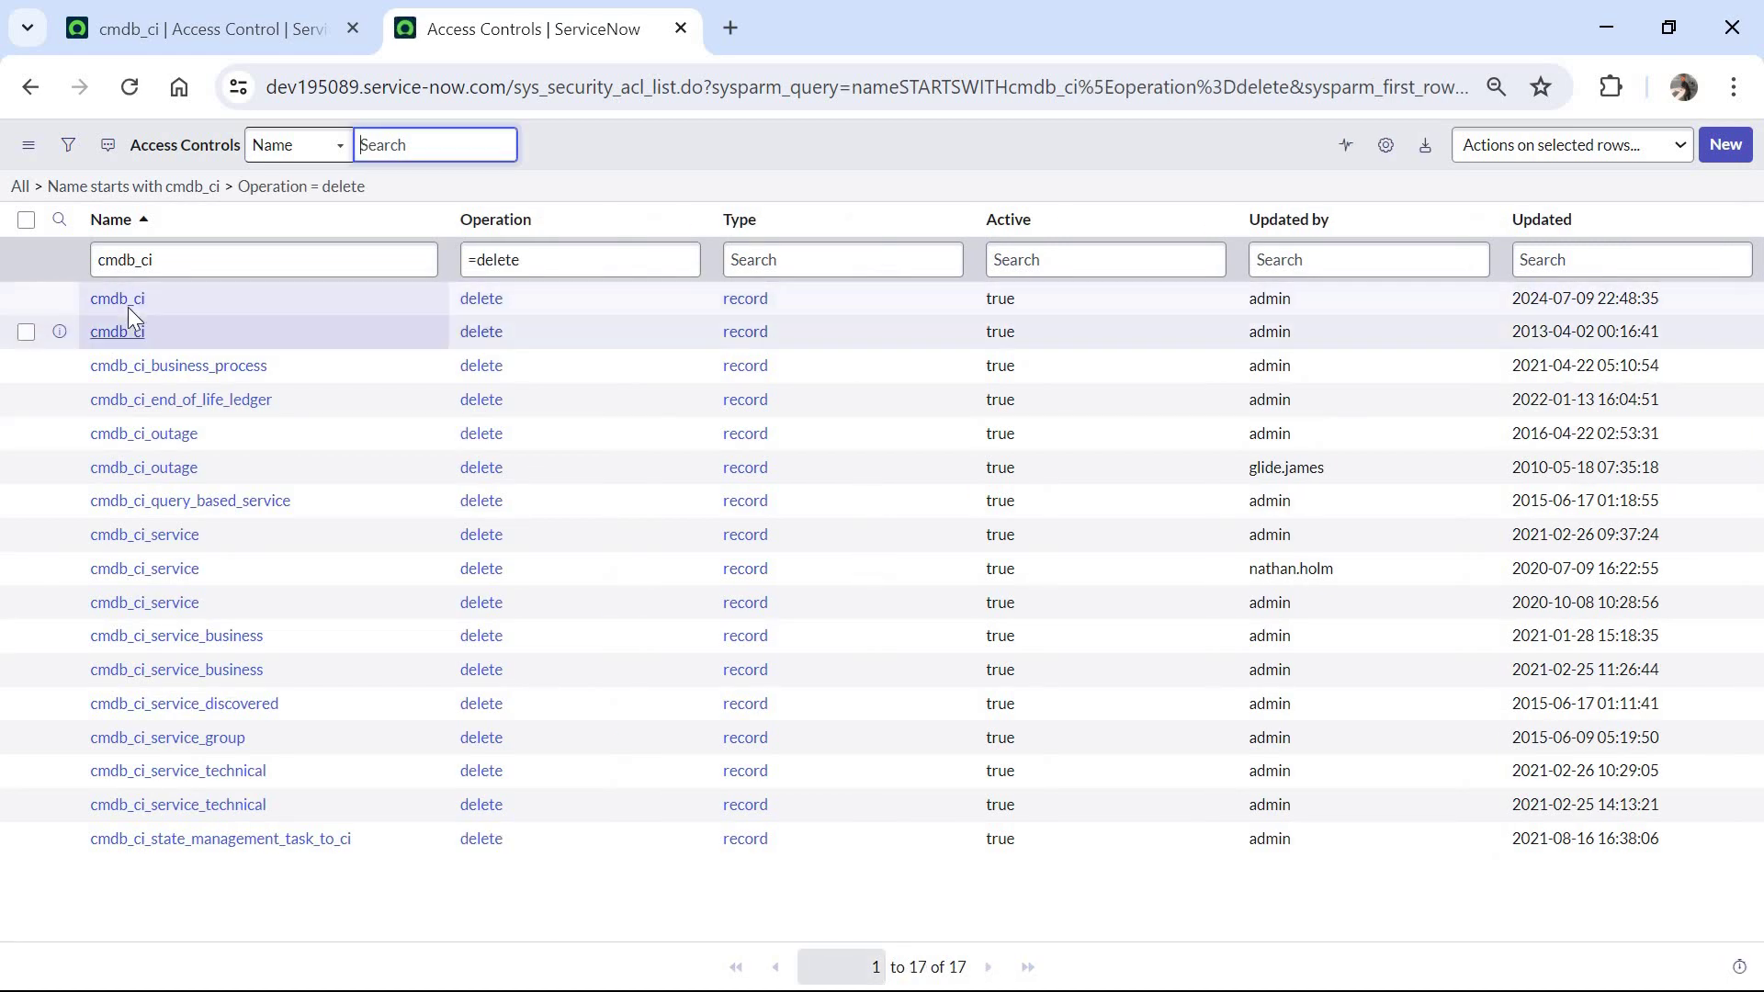
left_click(1610, 221)
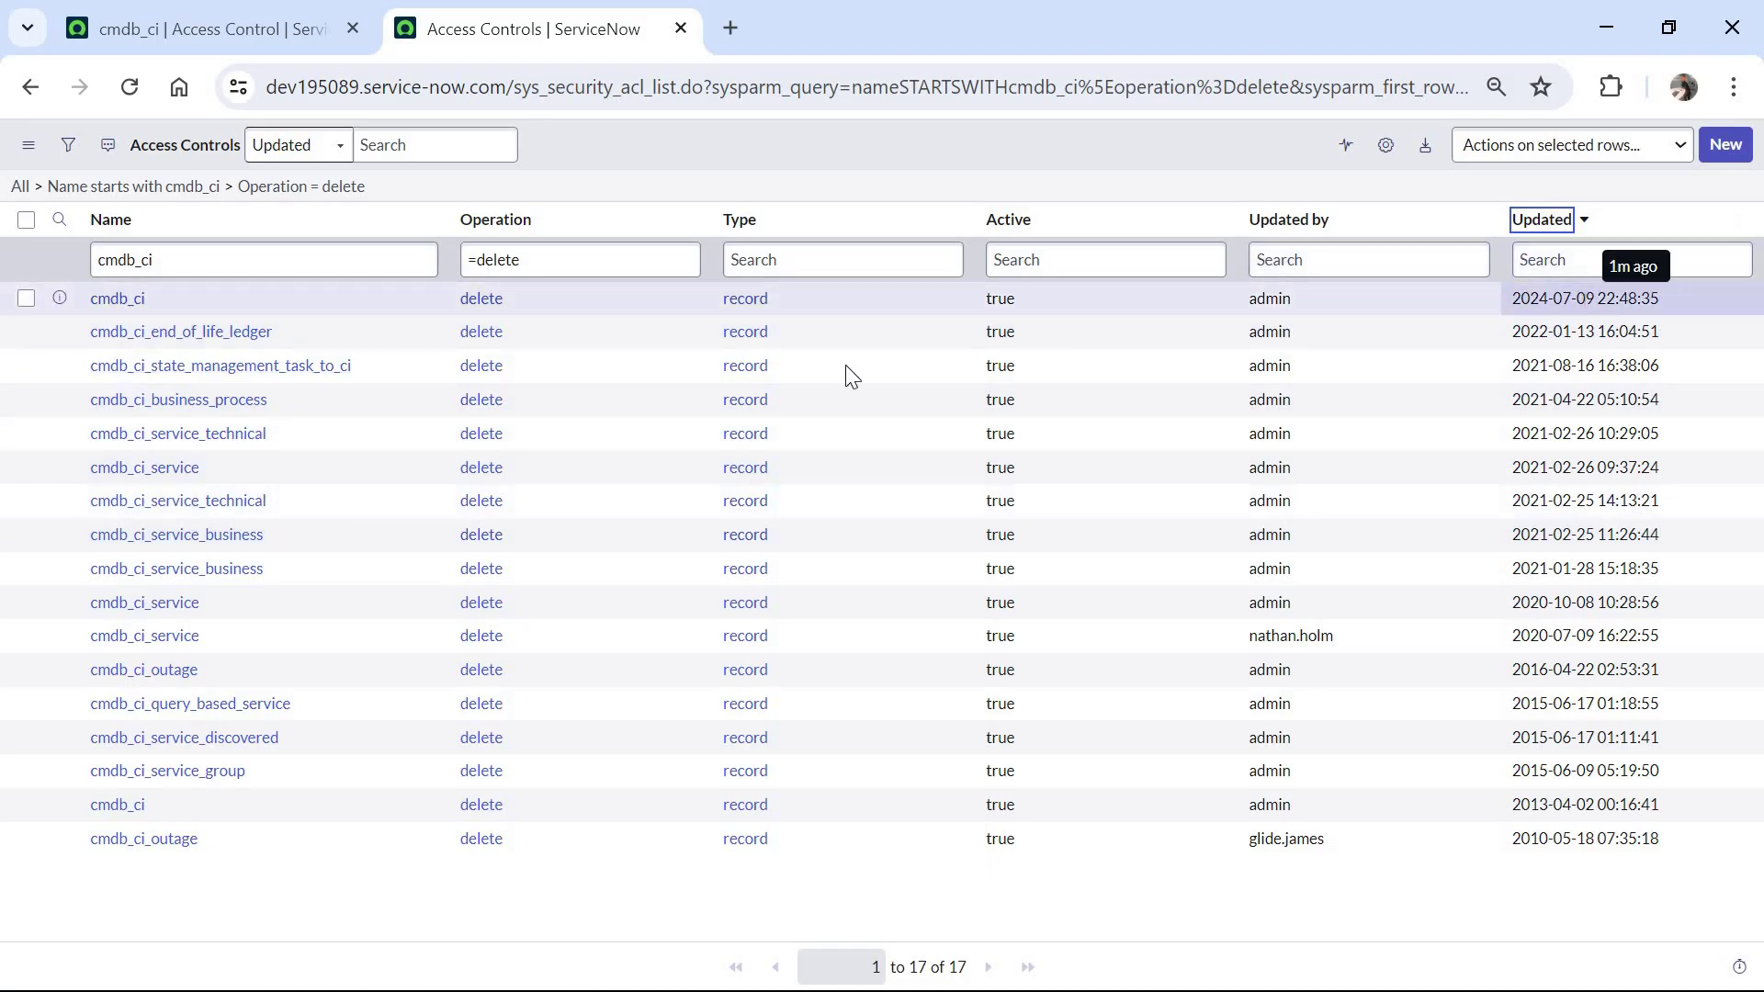
Step: Set the original 2013 cmdb_ci delete ACL's Active to false and return to the new ACL
left_click(1024, 300)
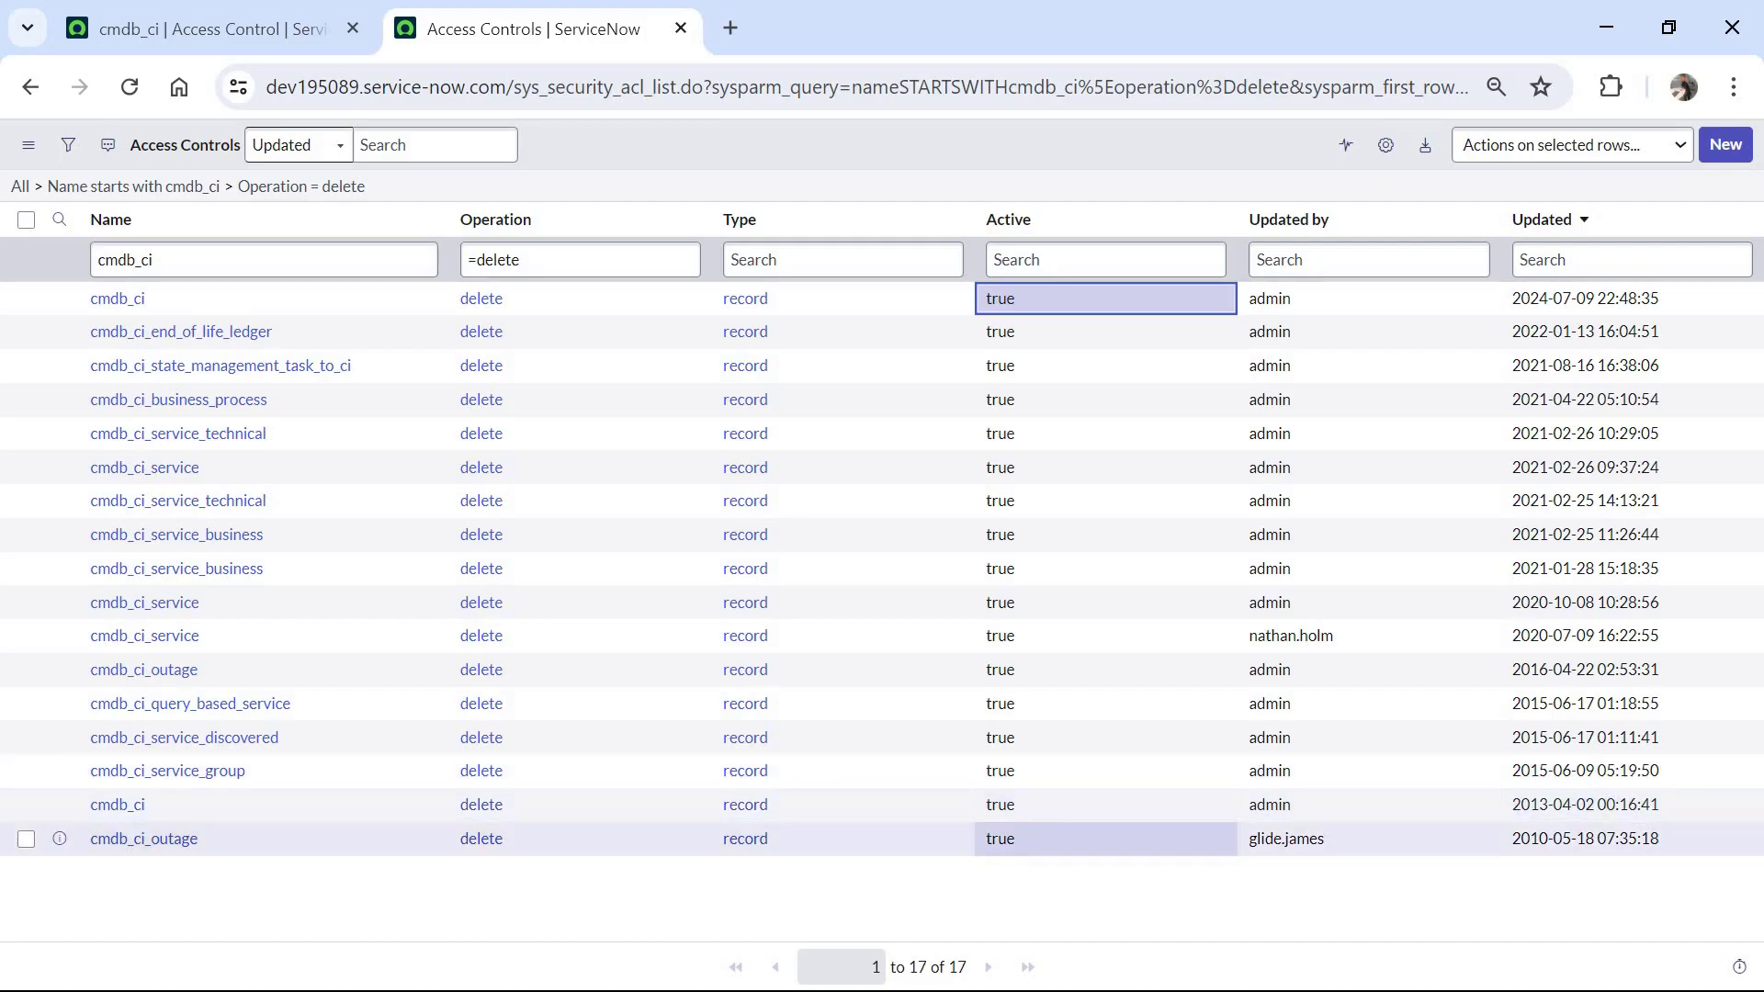
double_click(1057, 809)
left_click(1027, 818)
left_click(1011, 865)
left_click(1086, 815)
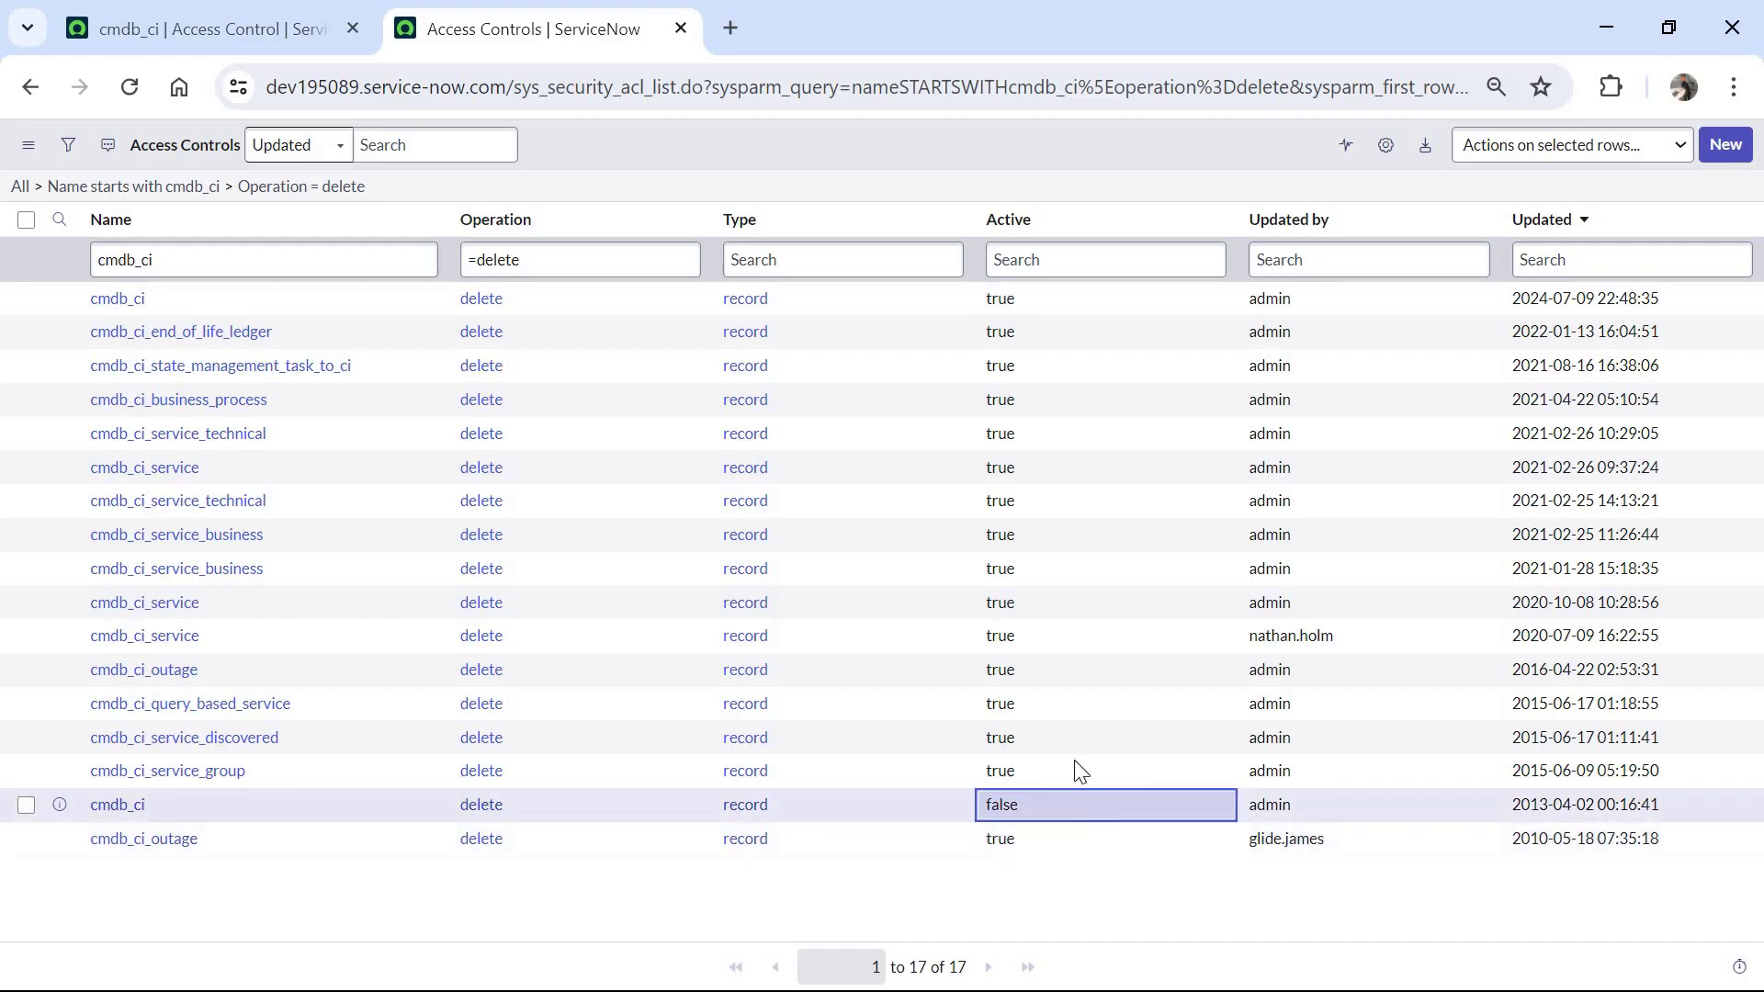
left_click(244, 18)
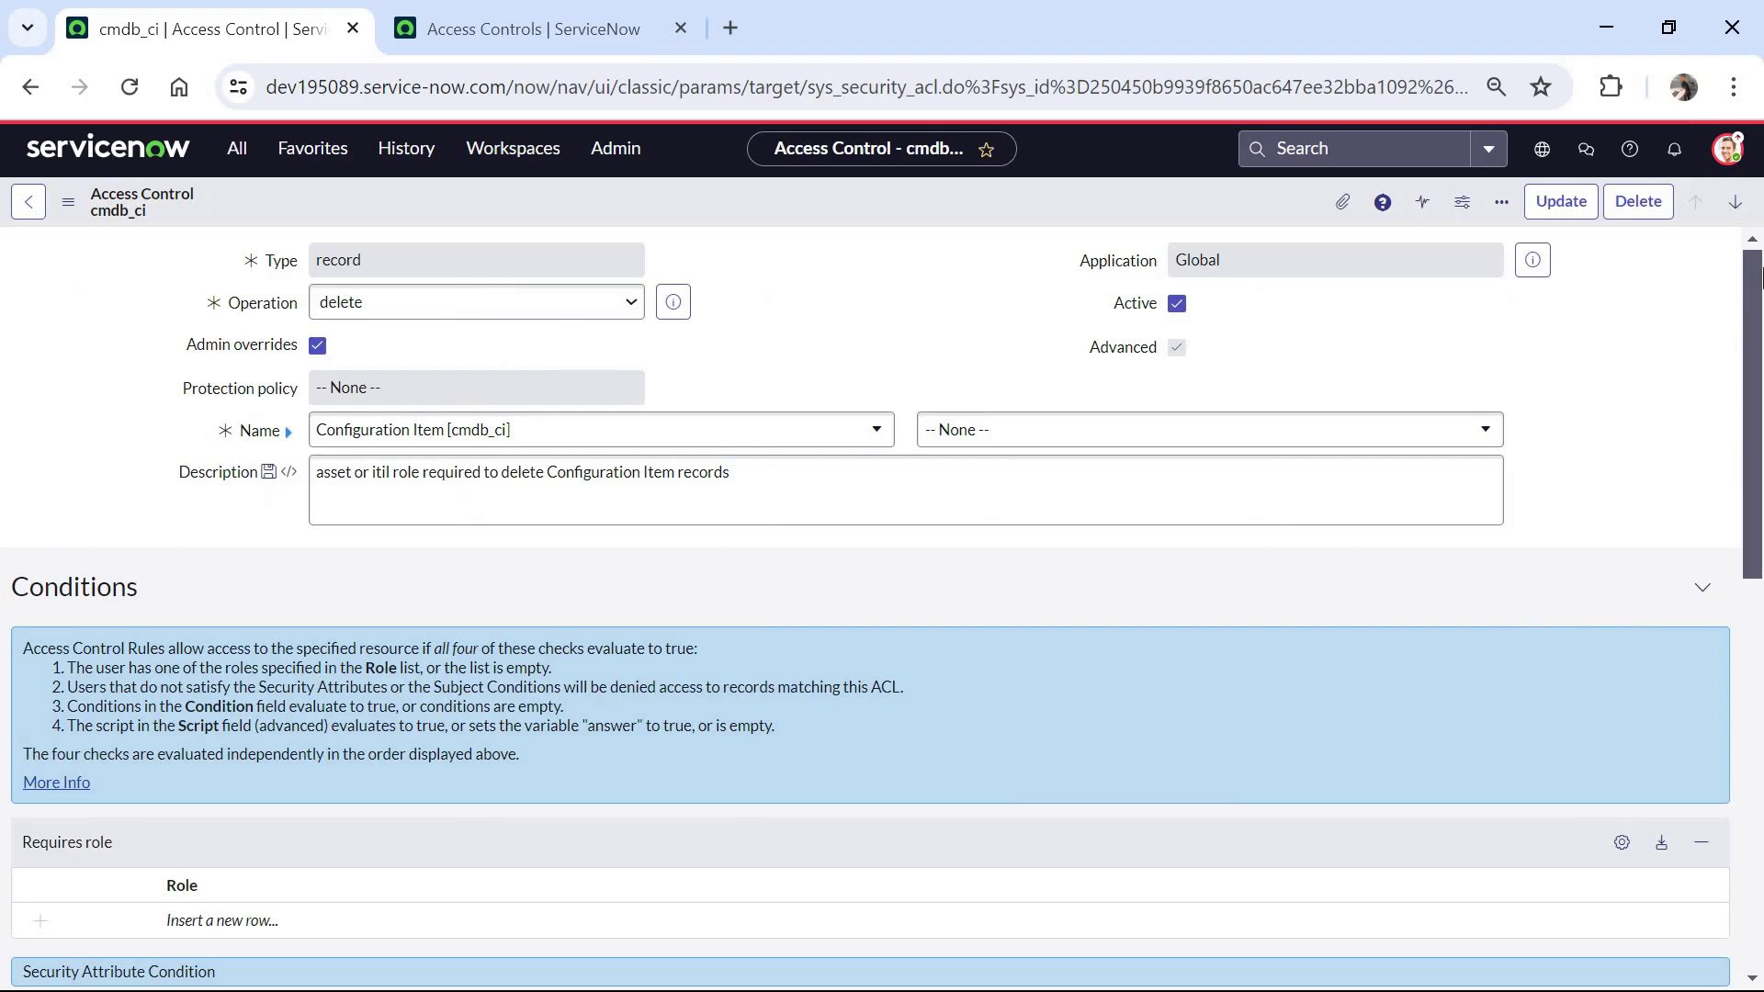
Step: Open the original cmdb_ci delete ACL in a third tab and review its asset and itil roles
scroll(812, 372, "down", 3)
left_click(1759, 359)
left_click(614, 38)
middle_click(140, 810)
left_click(798, 37)
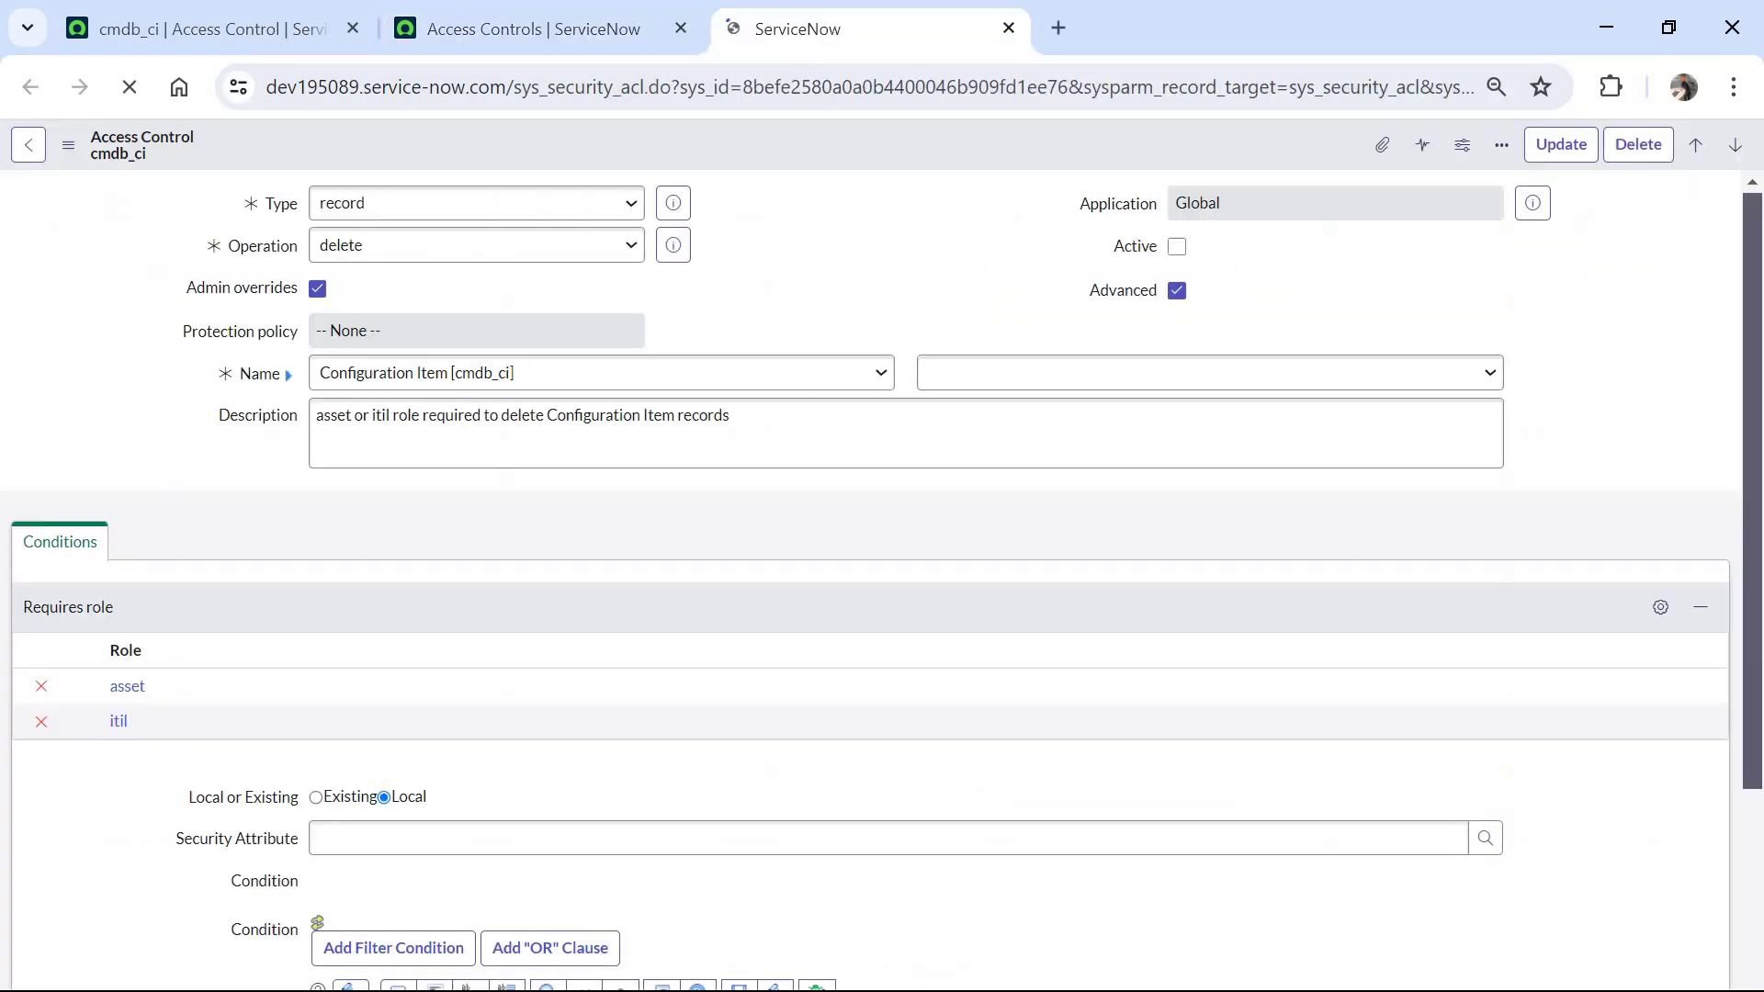
scroll(237, 575, "down", 2)
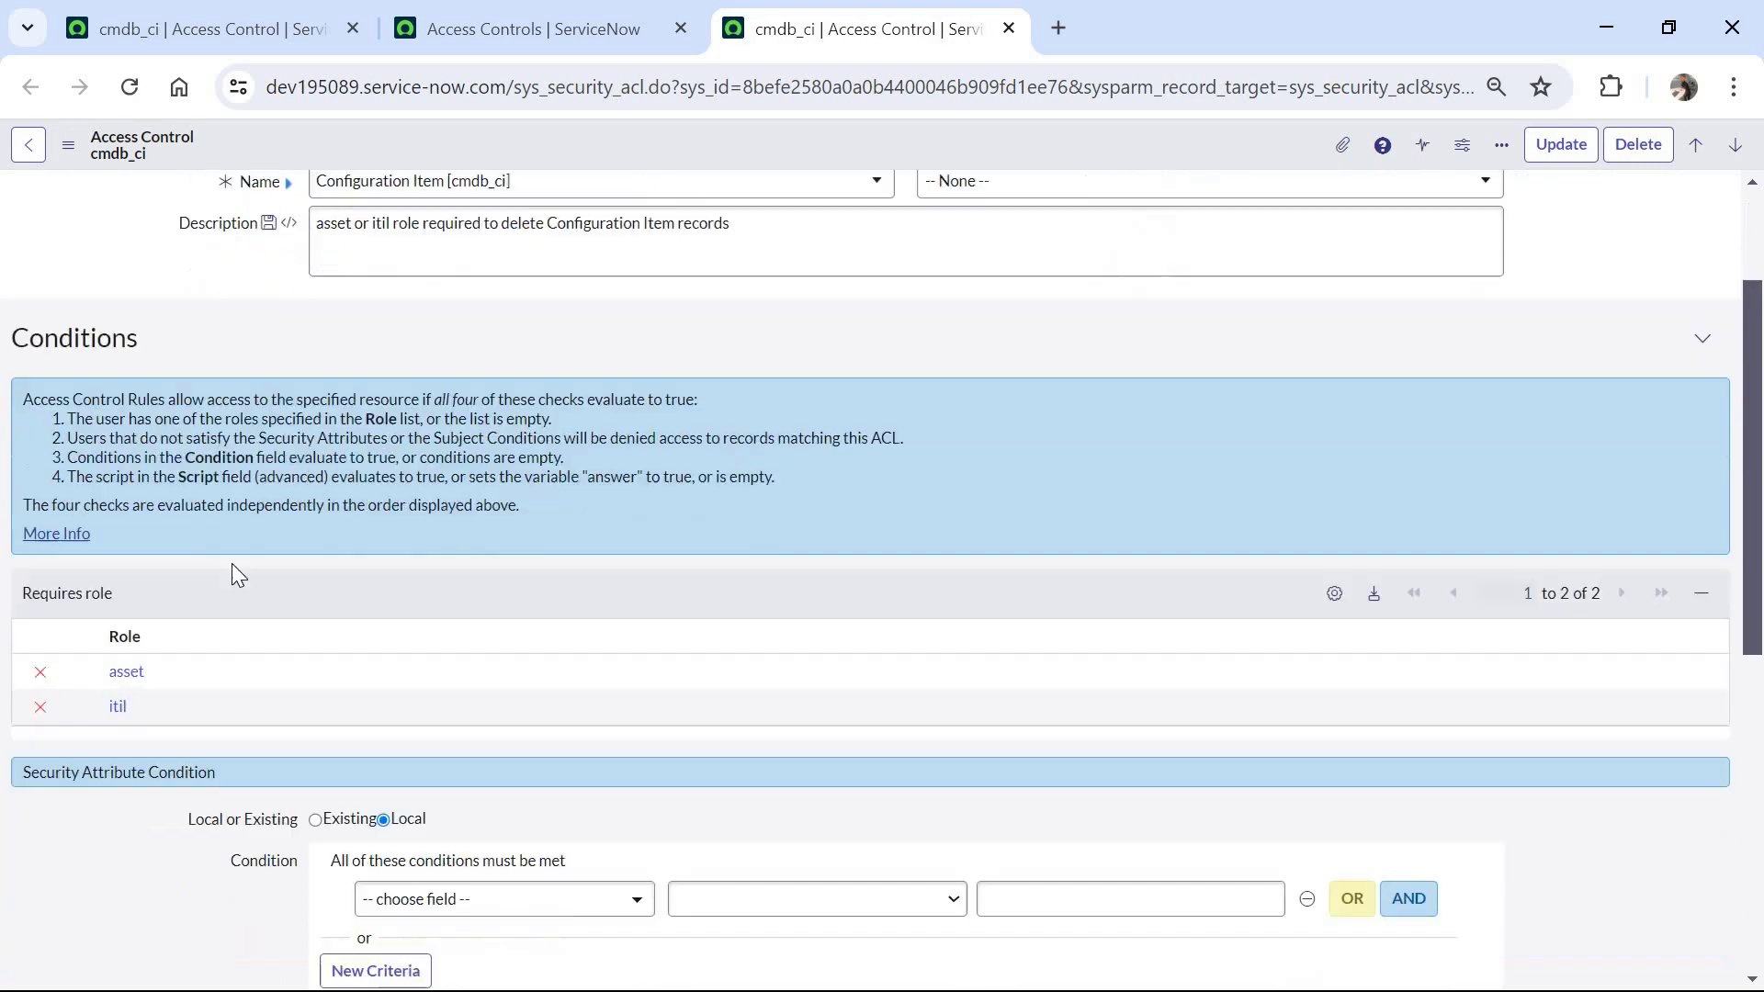
scroll(237, 575, "down", 1)
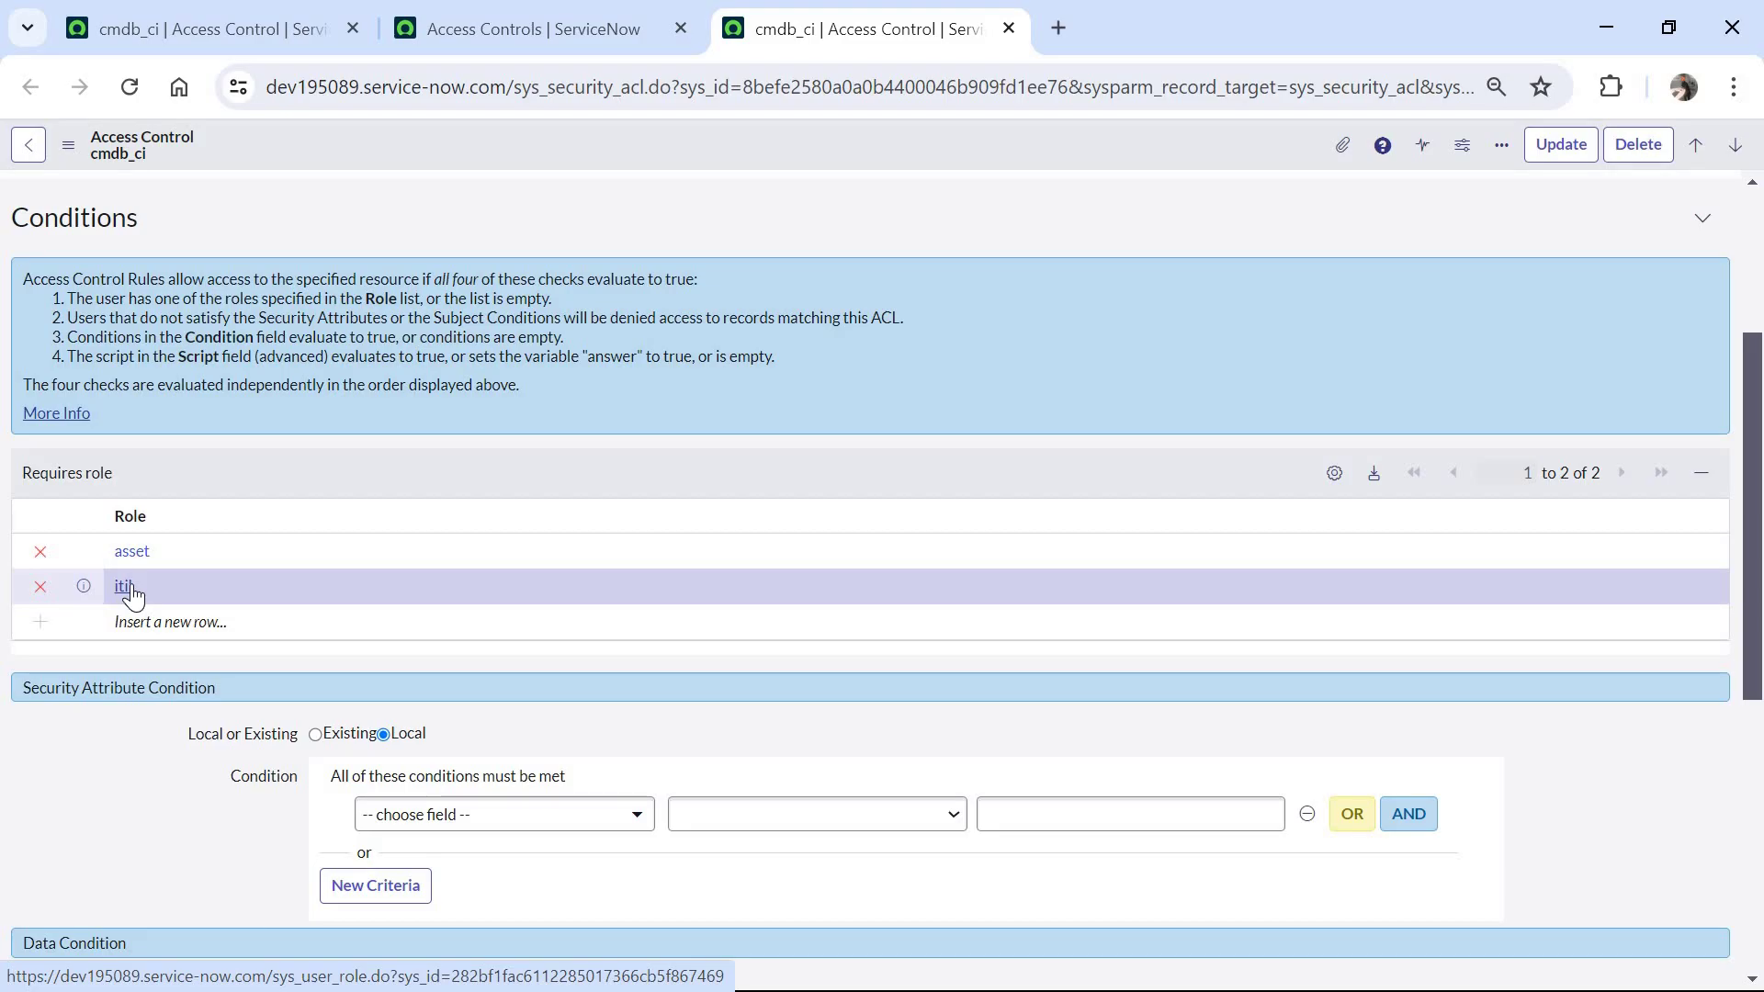
key("ctrl+1")
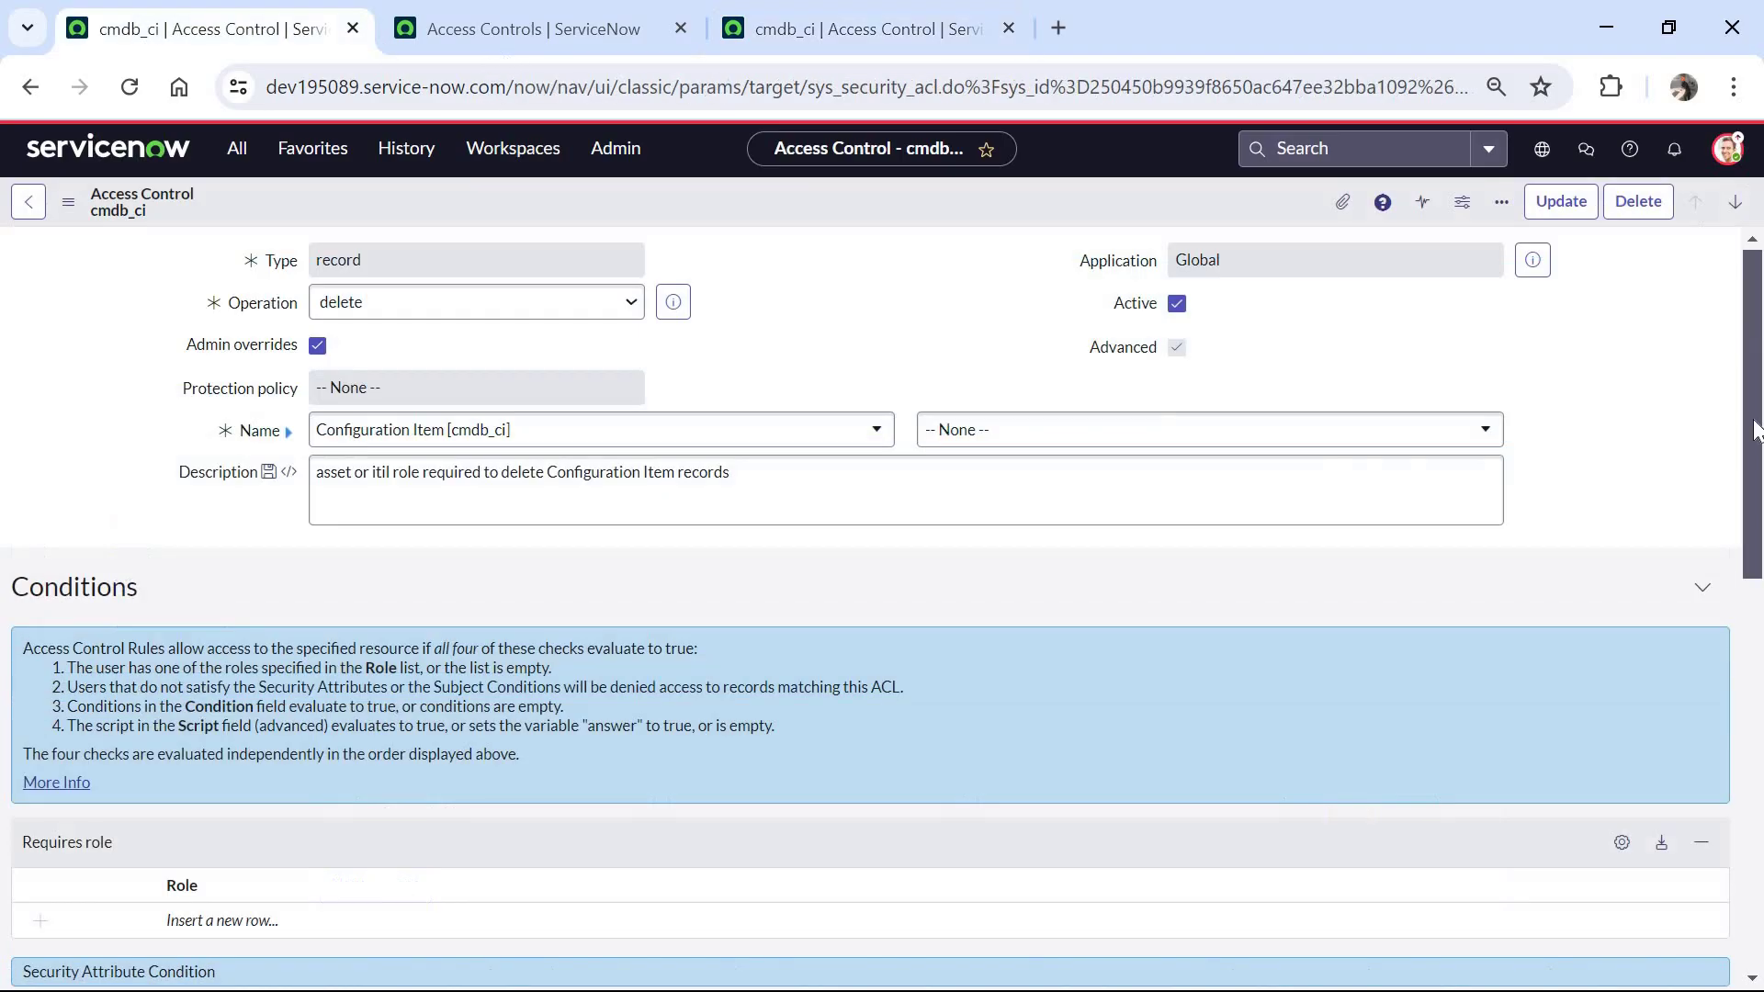
Step: Add asset as the new ACL's only required role and save the record
scroll(1751, 571, "down", 3)
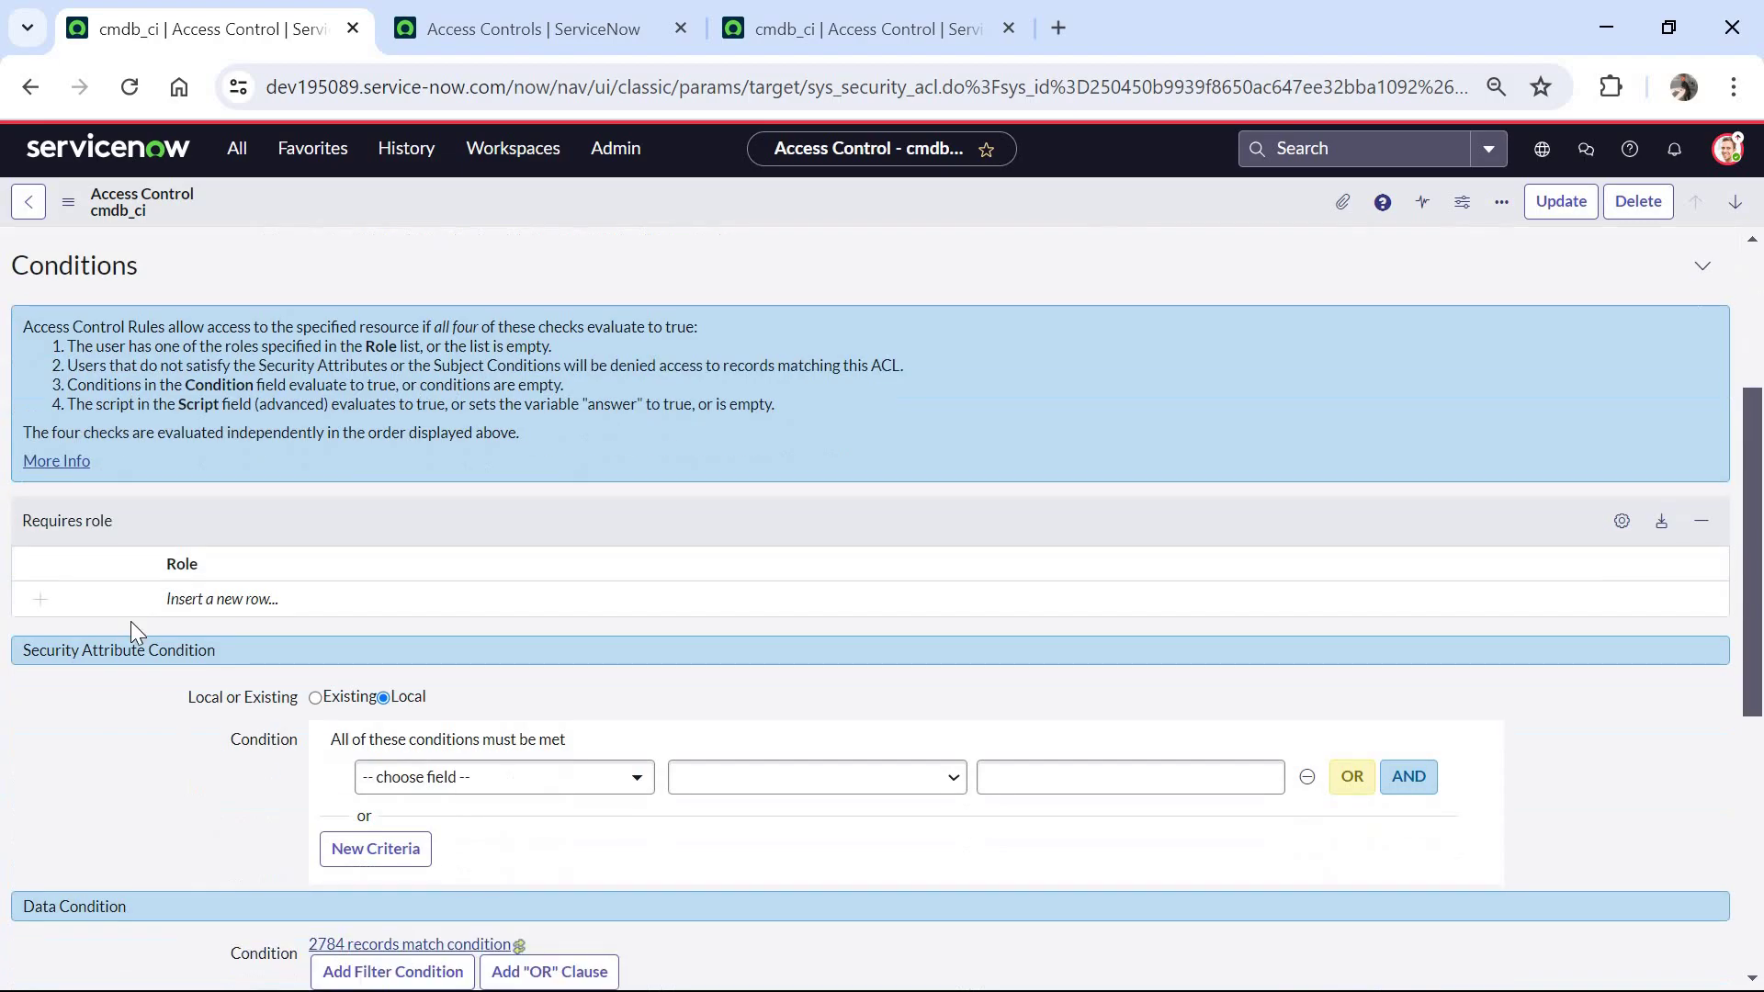
left_click(220, 598)
left_click(220, 600)
type("asset")
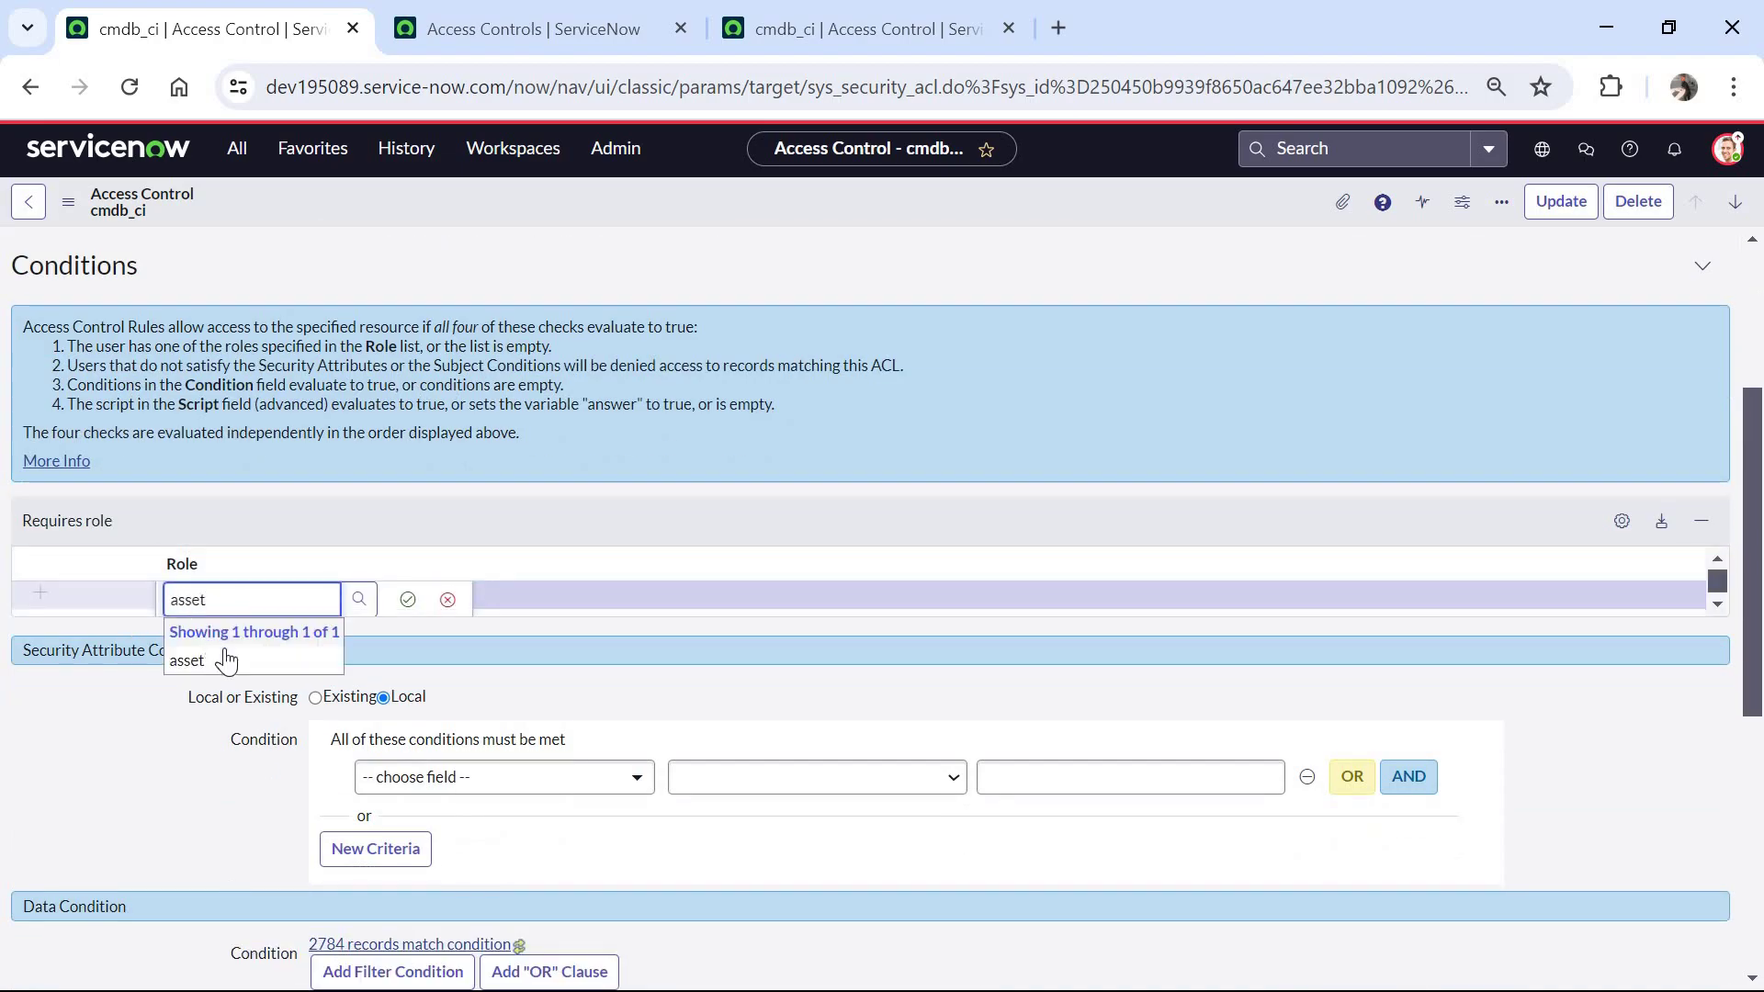
left_click(407, 599)
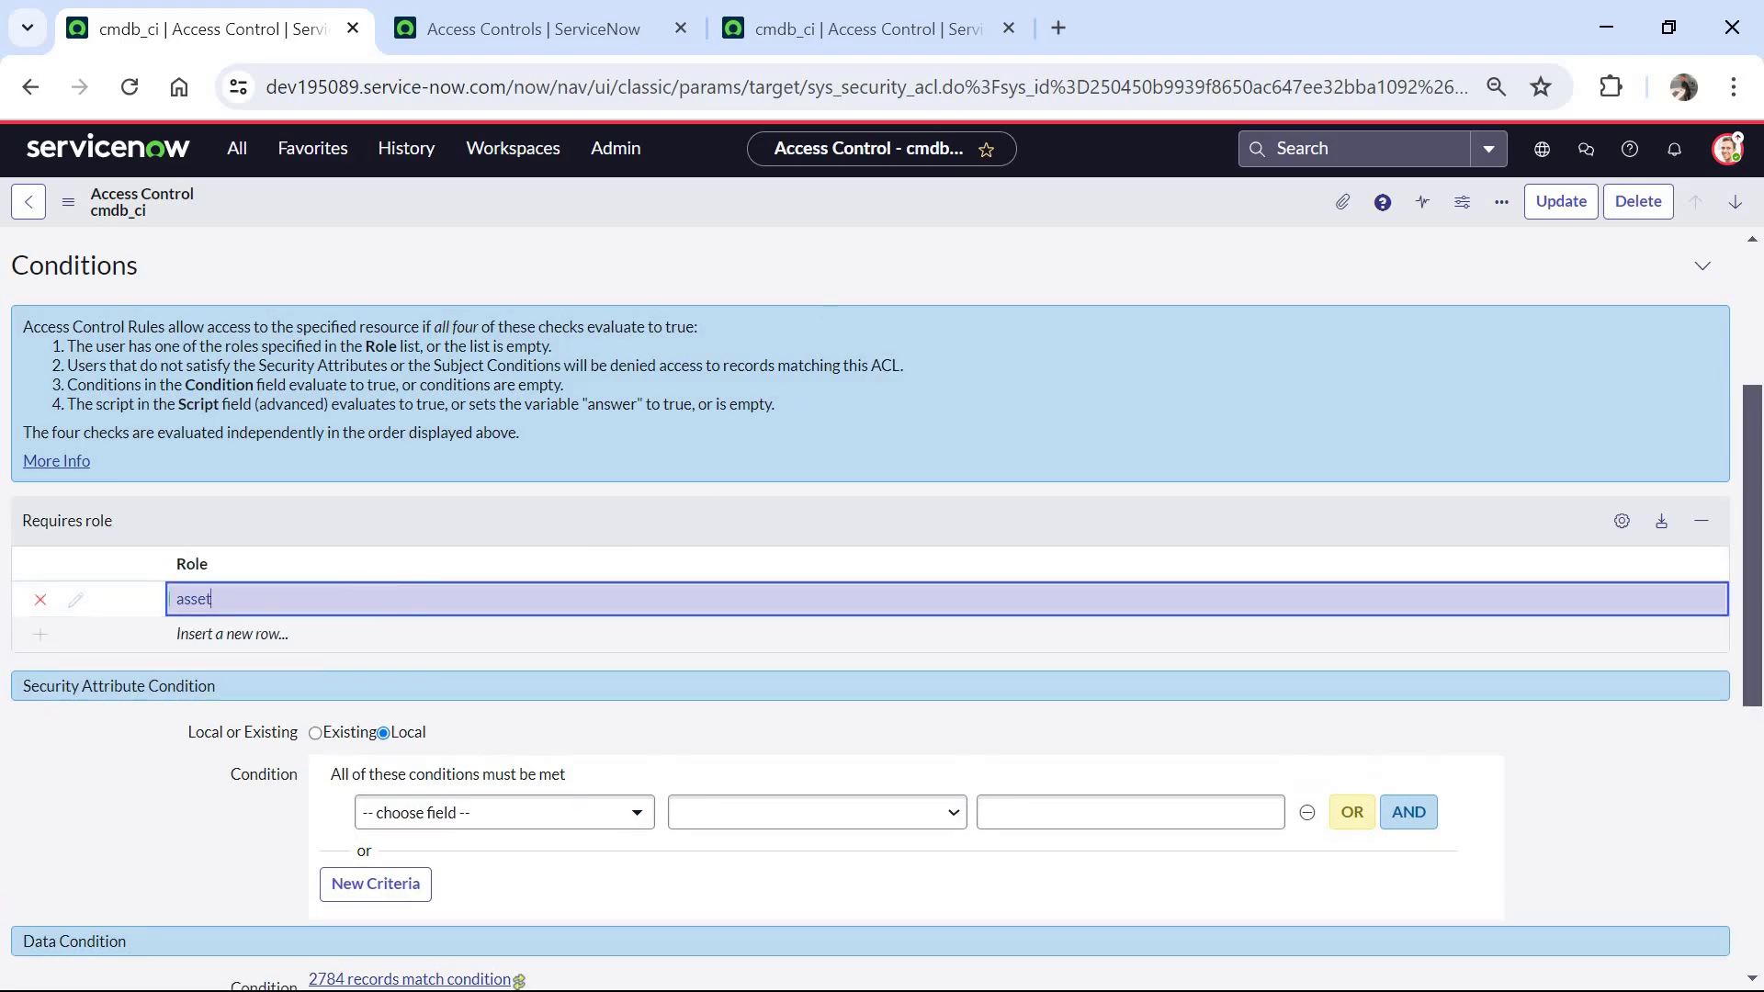
right_click(1020, 195)
left_click(1059, 203)
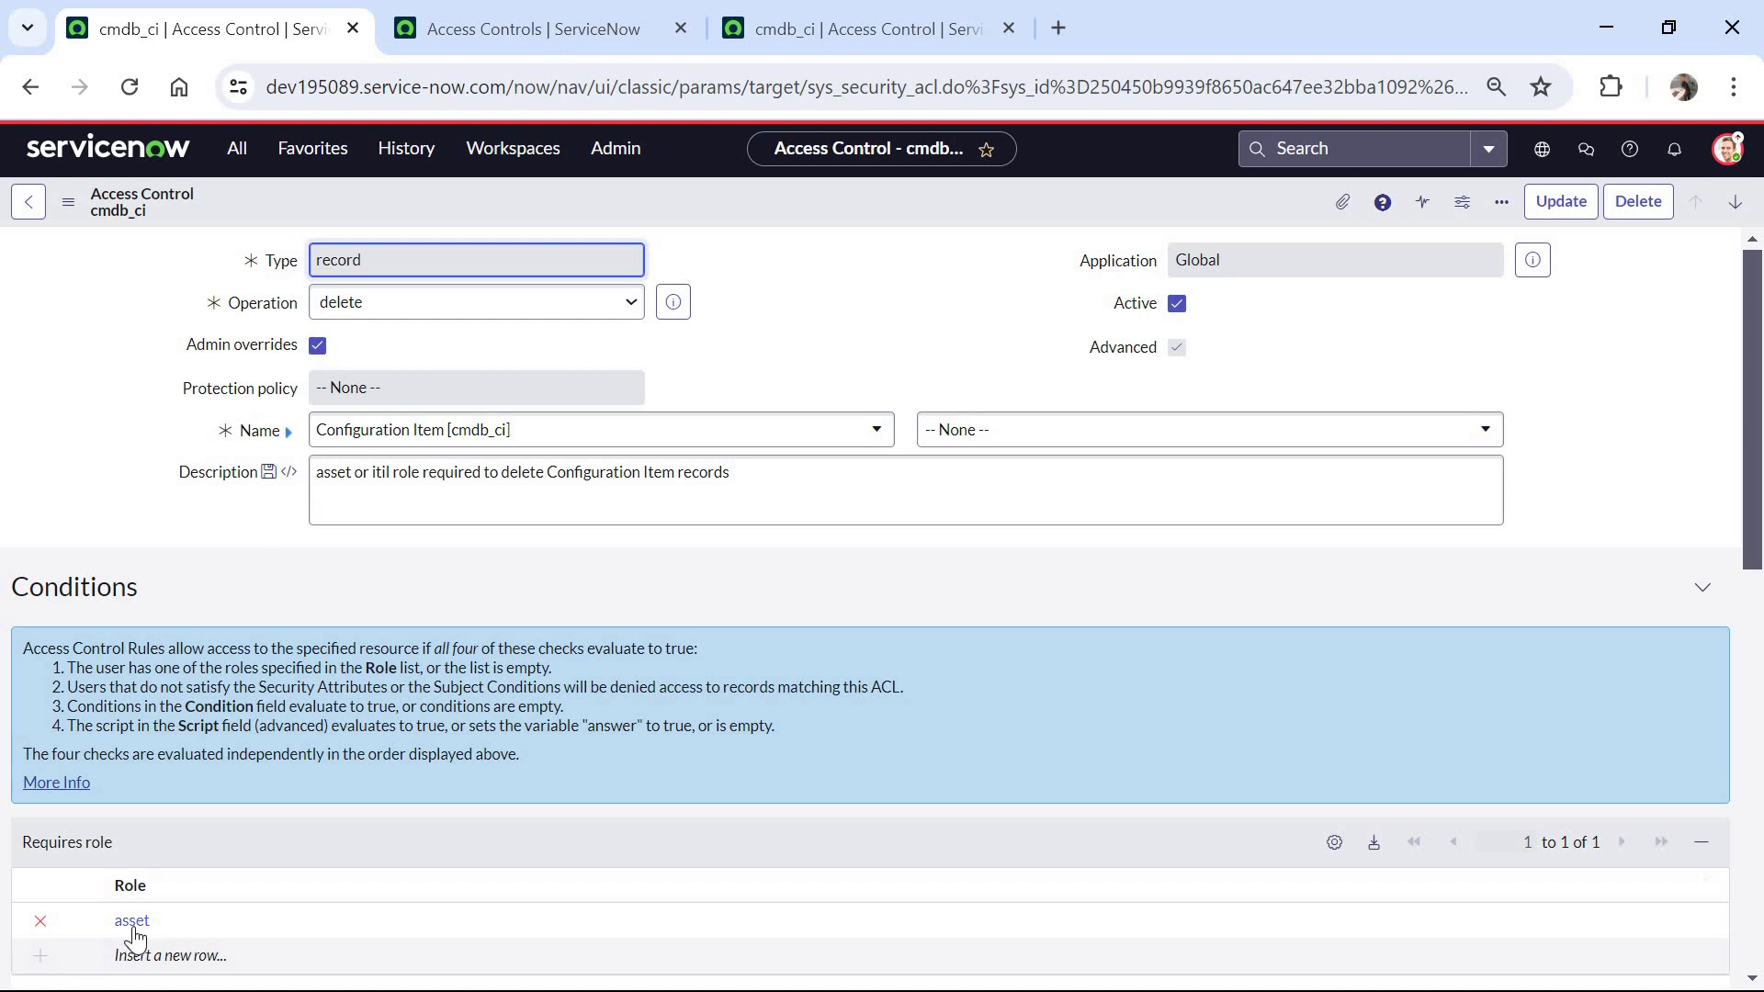
Step: Impersonate the ITIL user from the account menu
left_click(1728, 148)
left_click(1590, 444)
left_click(740, 713)
left_click(1140, 838)
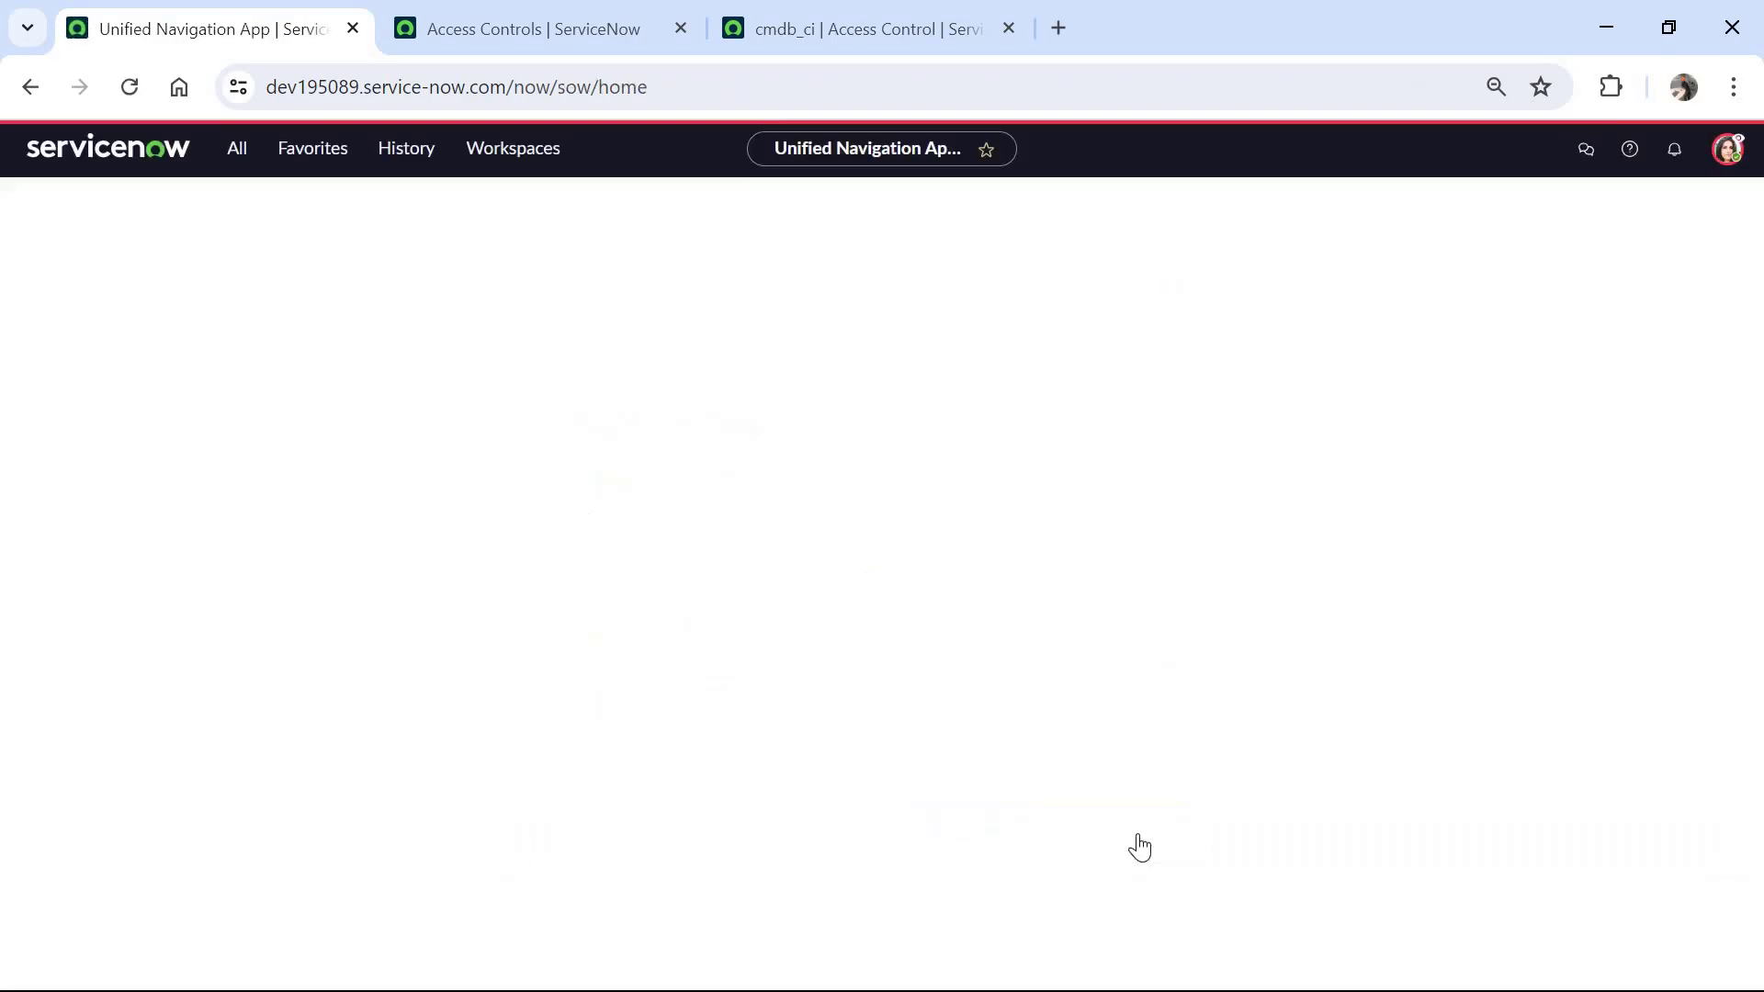
Step: Open the configuration items list via cmdb_ci.list and select the *CAROL-IBM record
left_click(236, 148)
type("cmdb_")
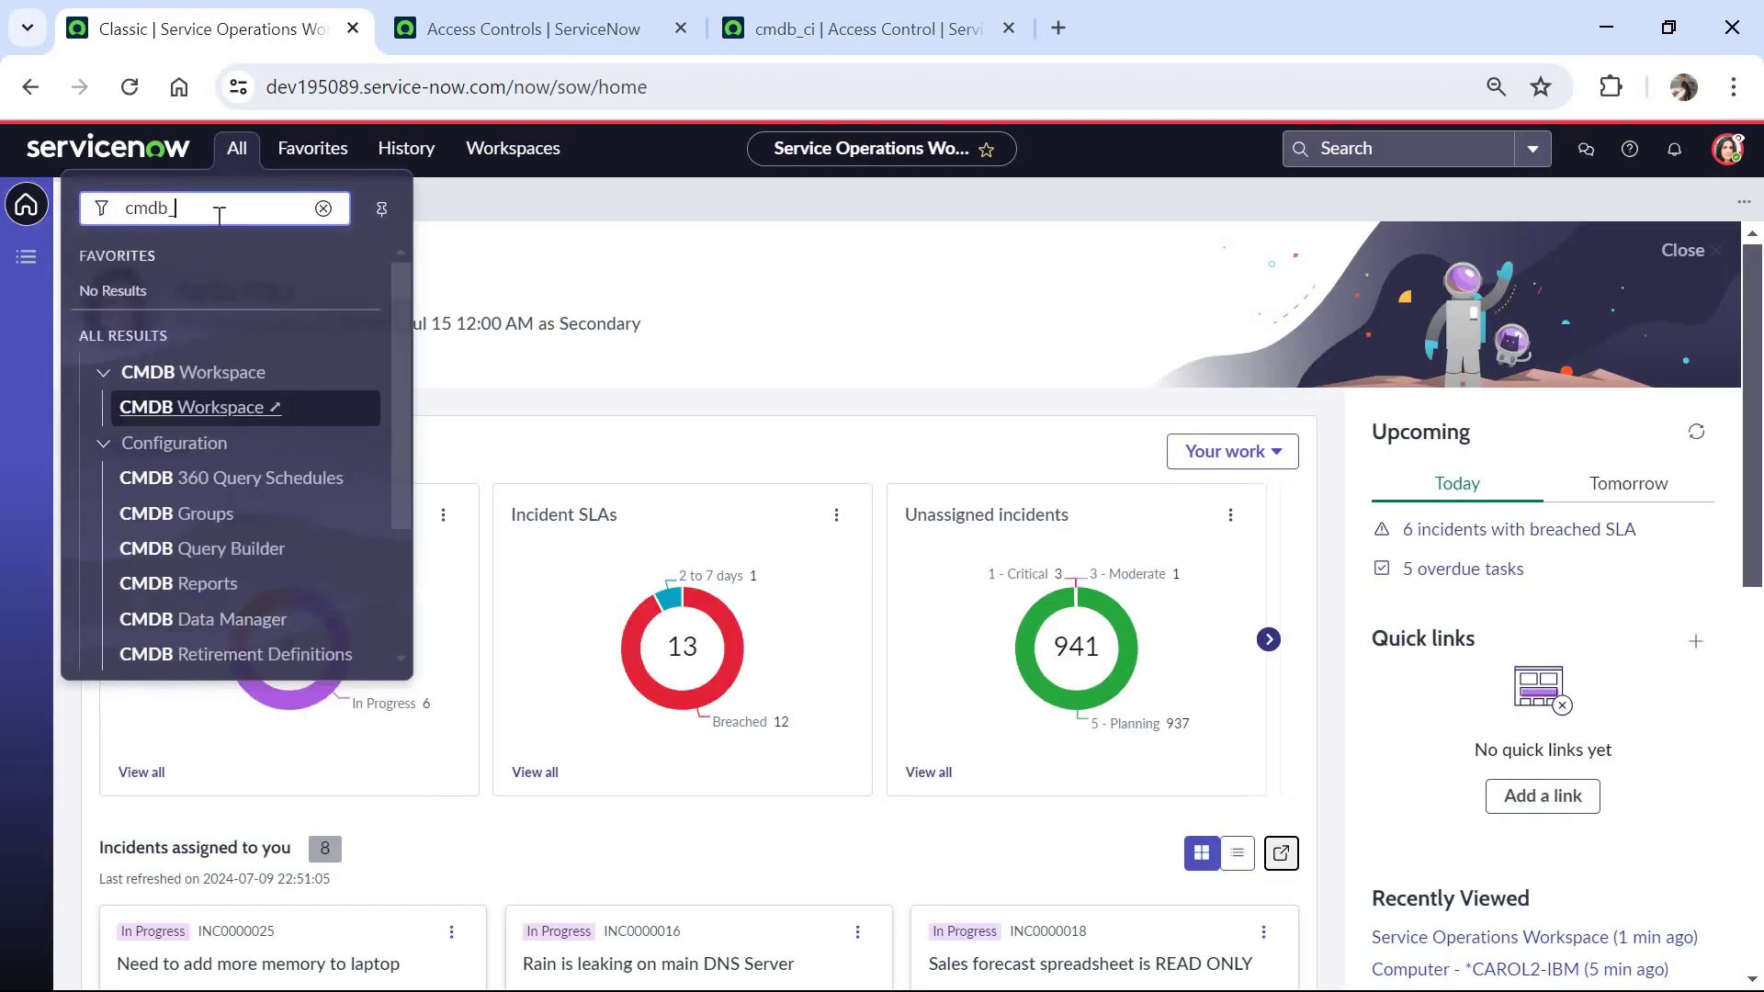
type("ci.list")
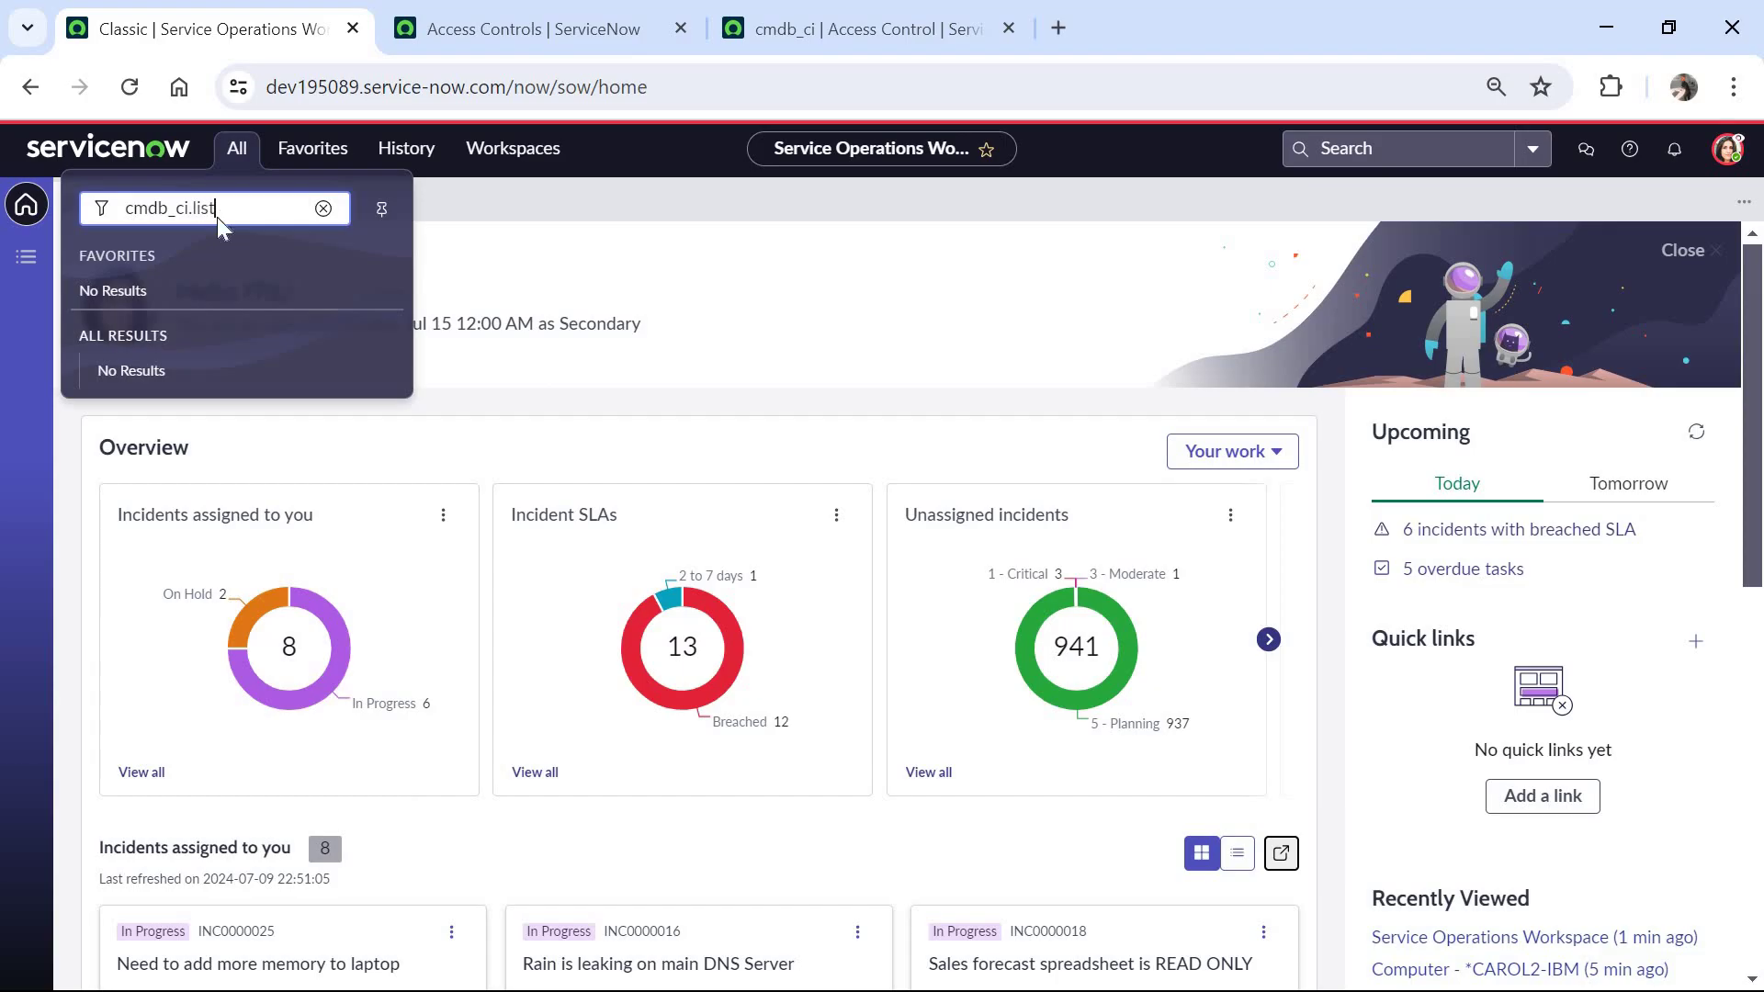
key("Return")
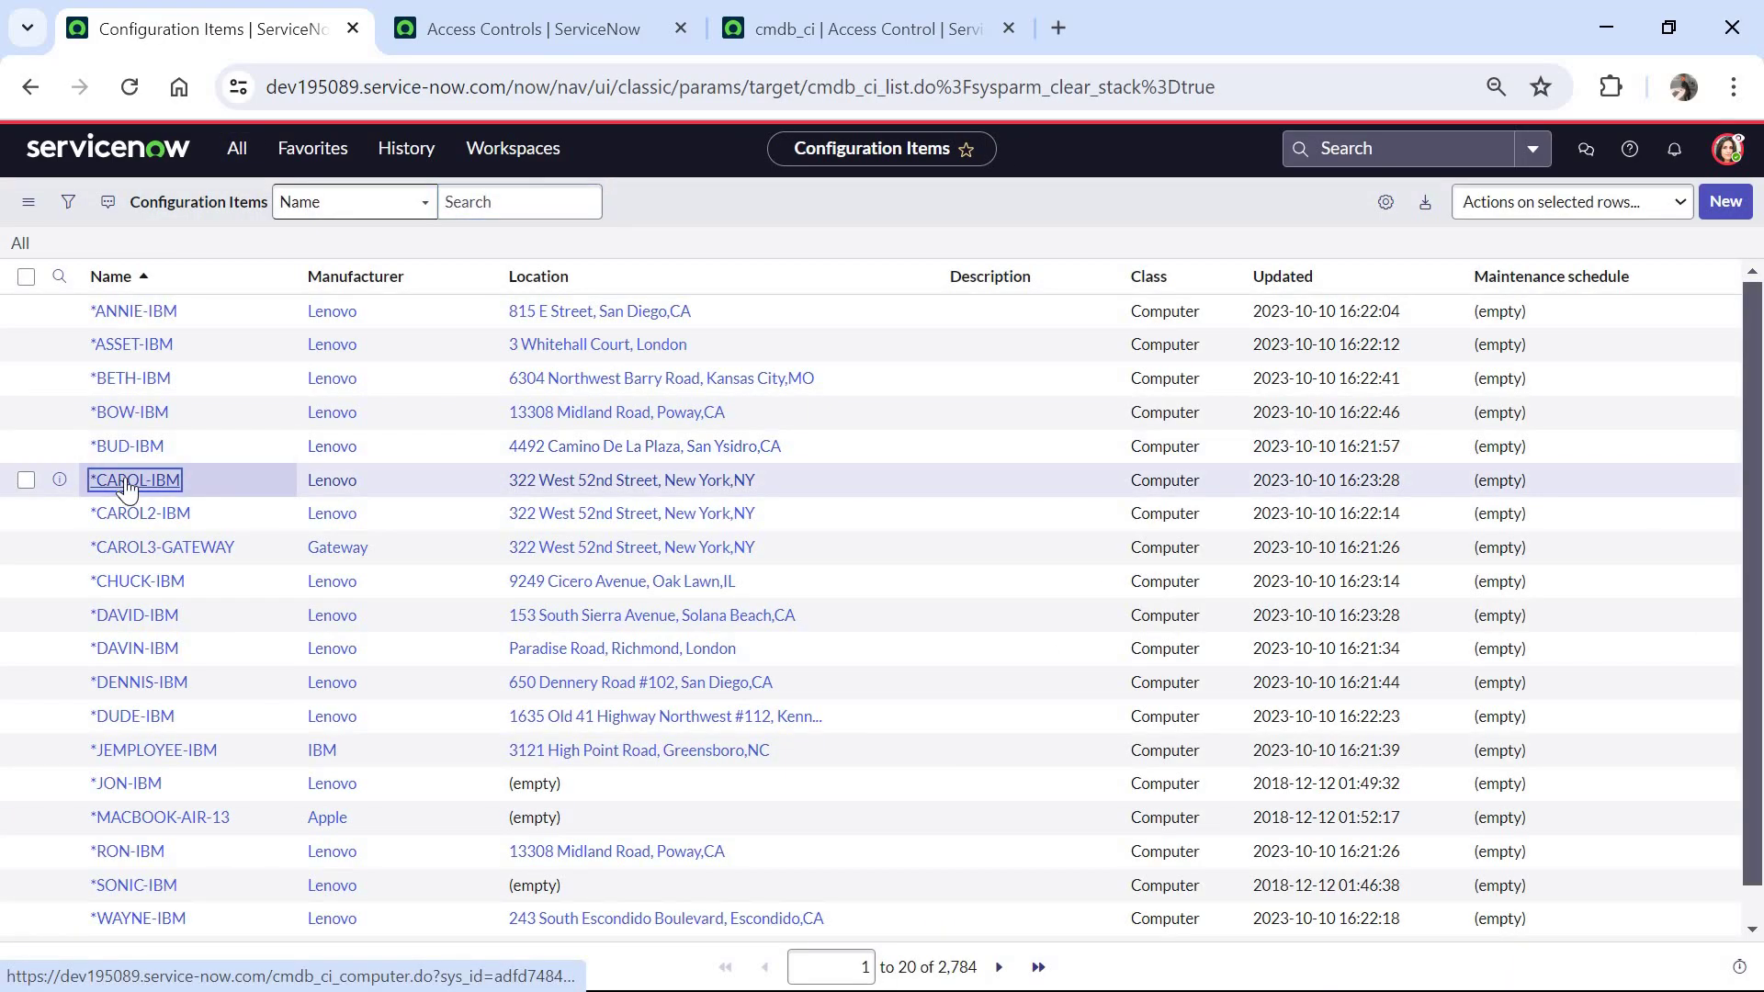
left_click(127, 487)
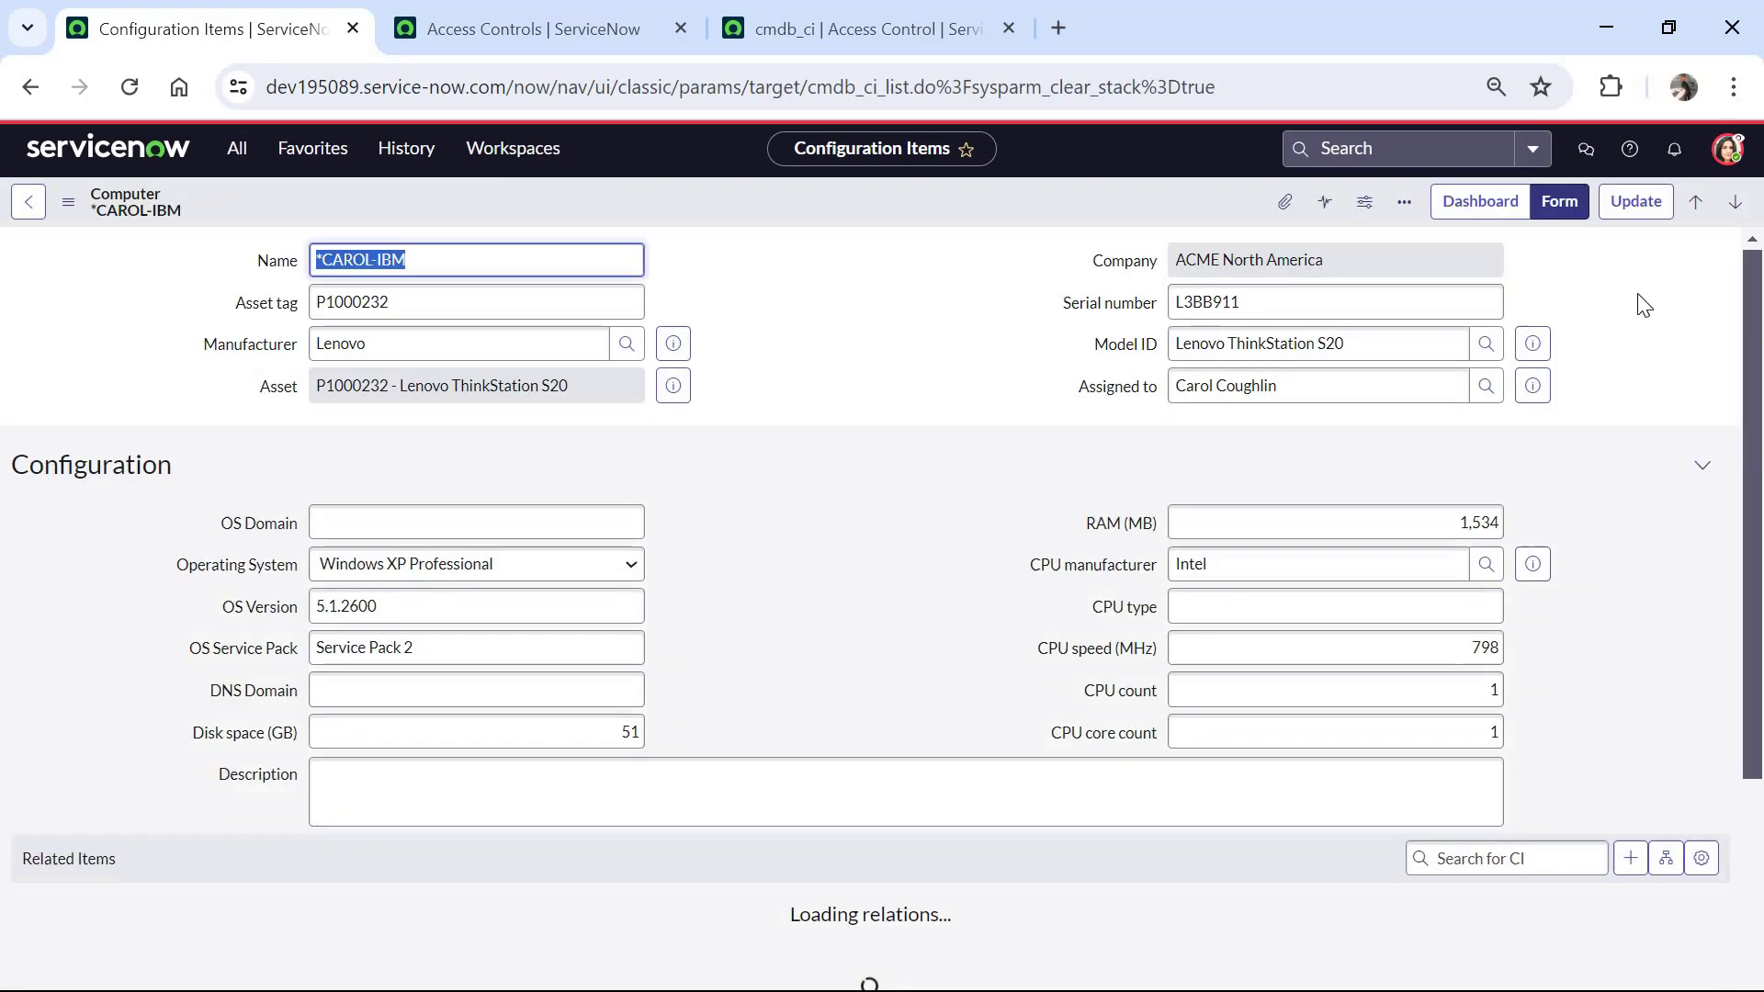